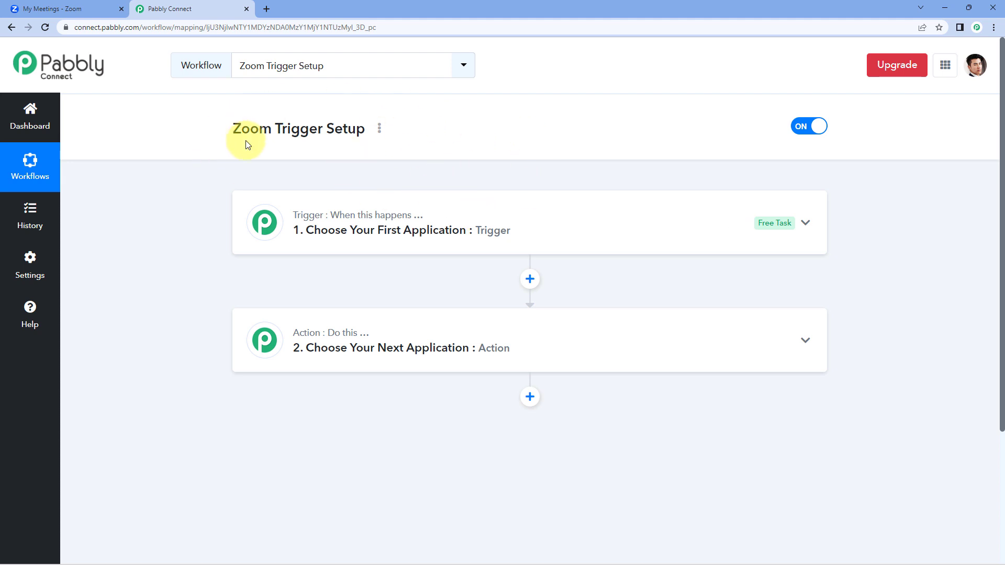
Step: Search 'Zoom' in the trigger app list, pick Zoom (Triggers), and choose the Configure Webhook event
scroll(359, 152, down, 1)
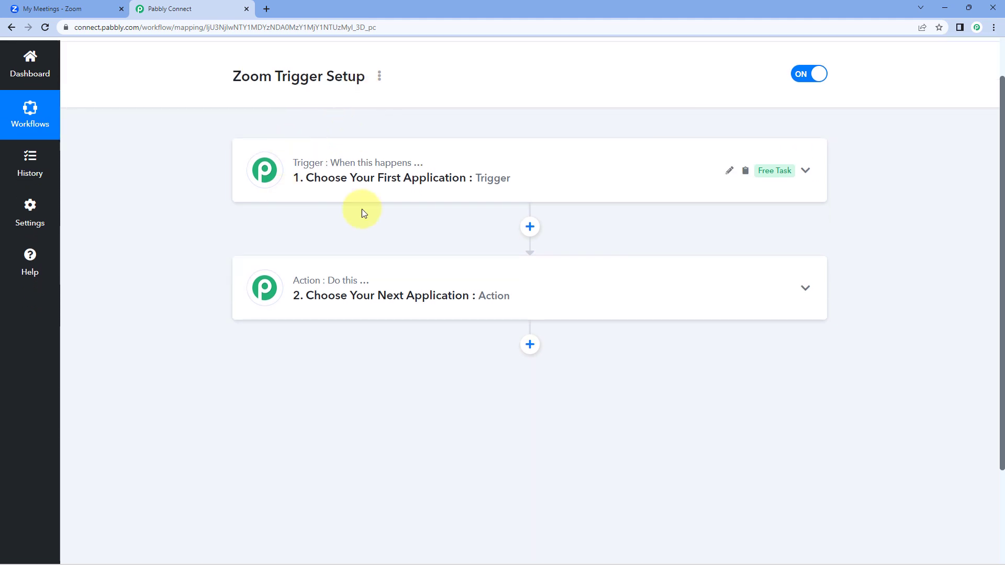
click(385, 169)
scroll(209, 202, down, 2)
click(312, 148)
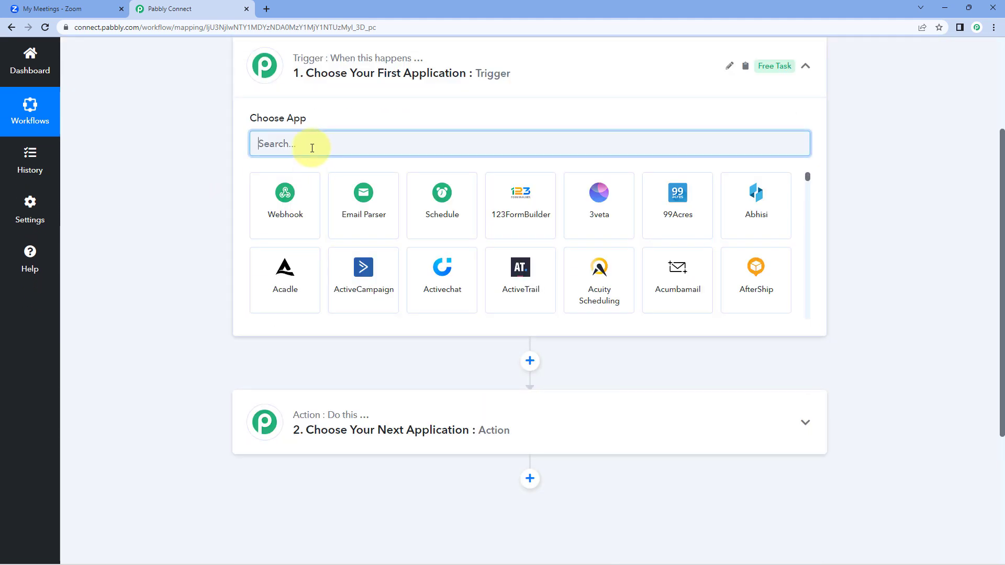
text(Zoom)
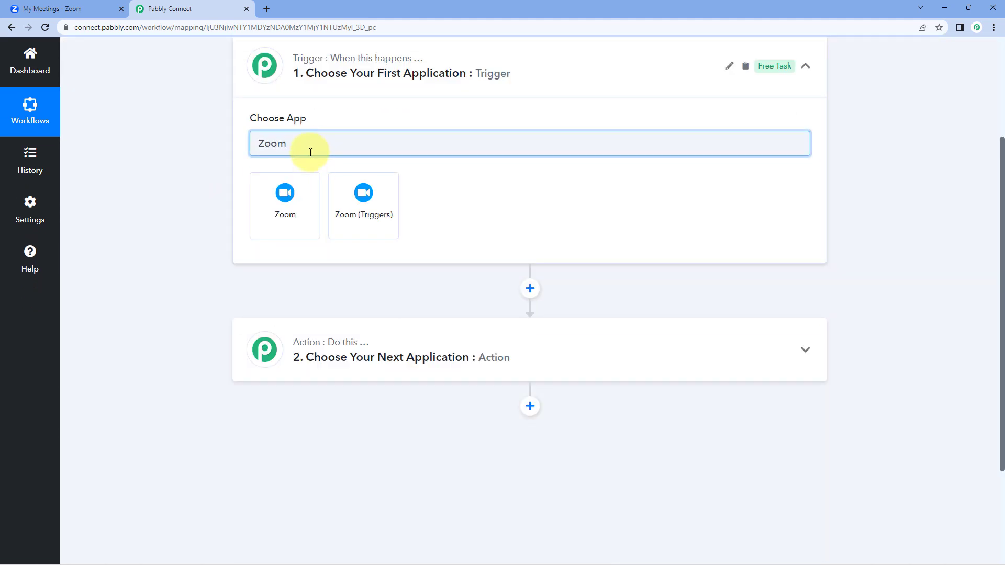
click(385, 198)
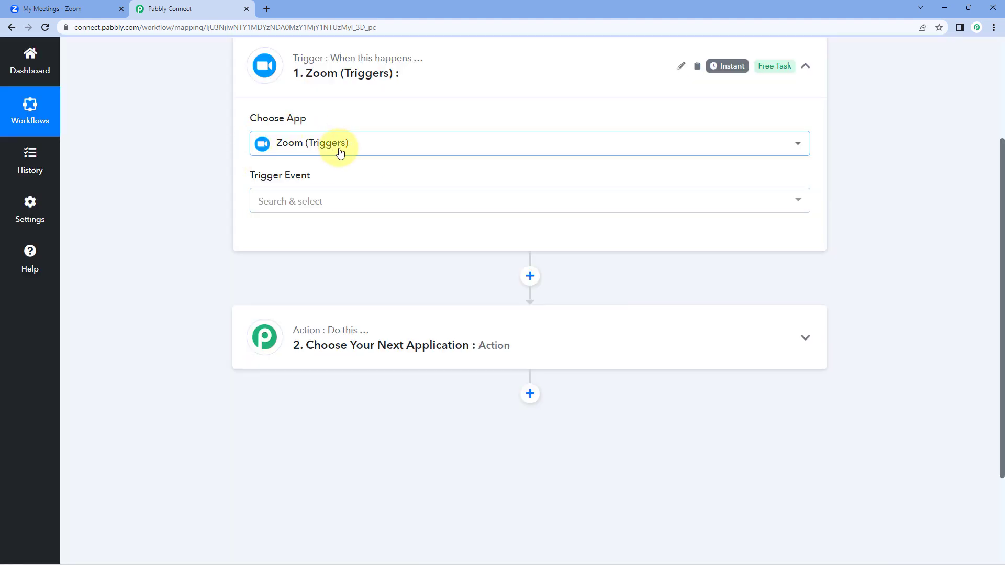
click(354, 198)
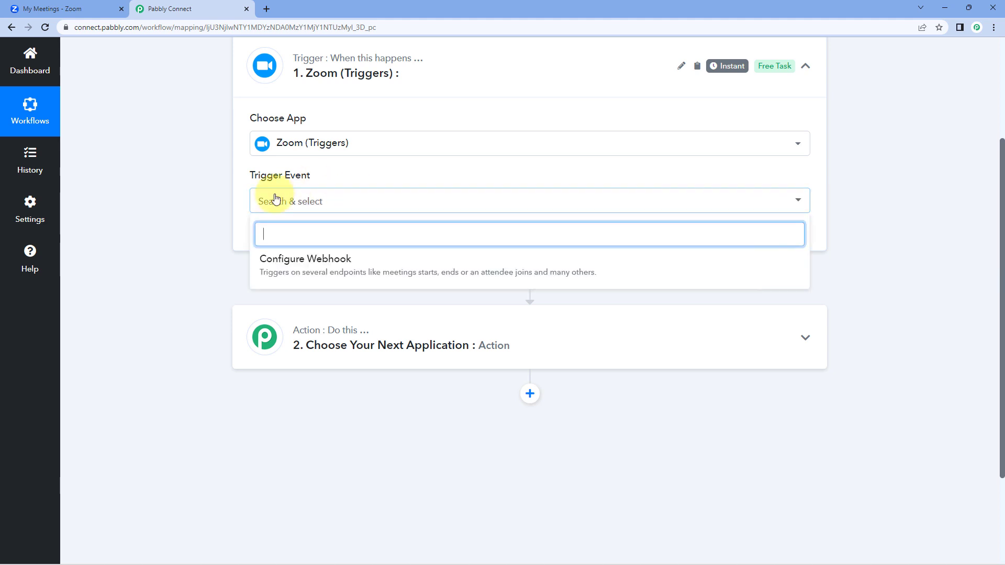
click(378, 260)
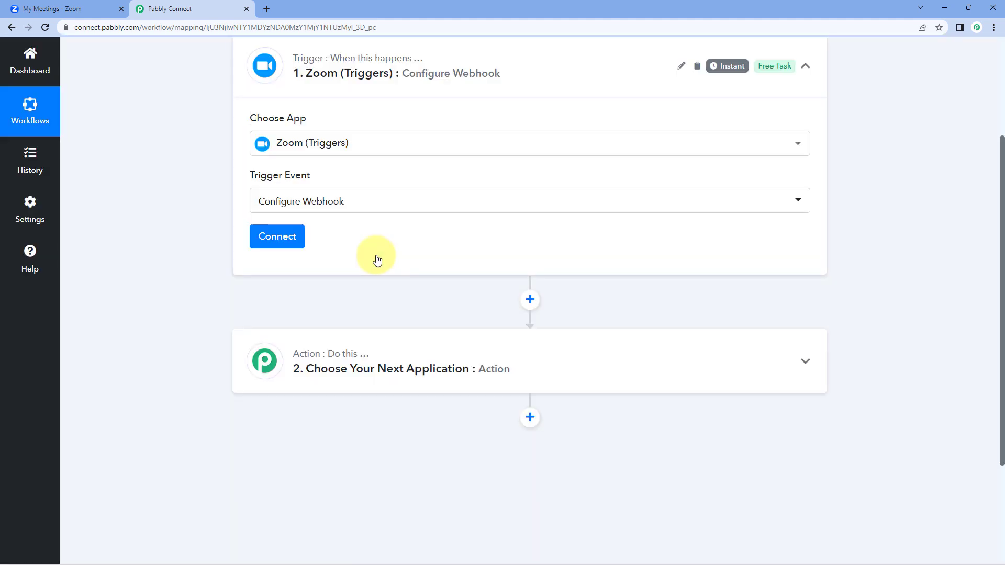
Step: Add a new Zoom (Triggers) connection and read its secret-token setup instructions
click(293, 241)
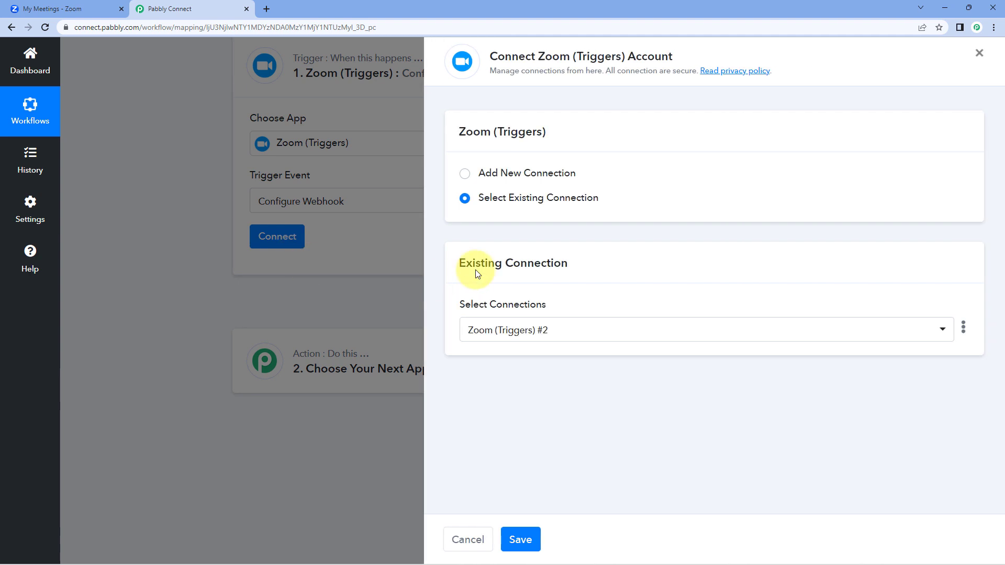
click(466, 173)
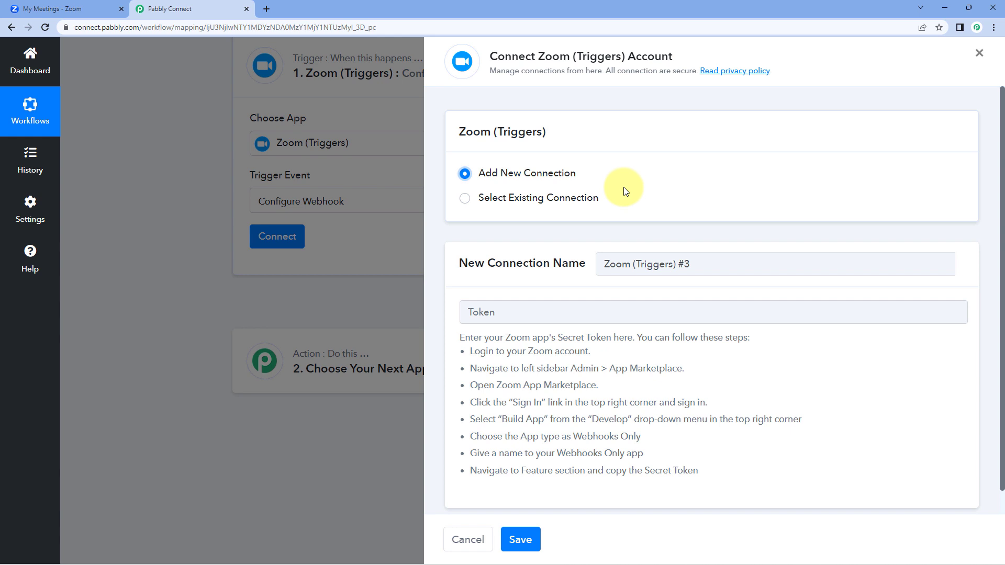
drag(456, 337, 716, 472)
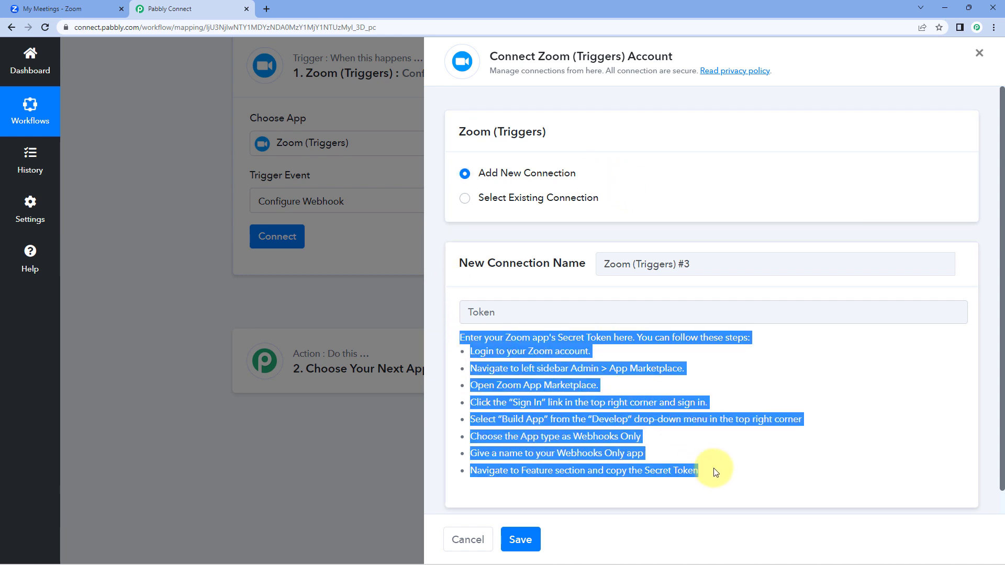
click(635, 316)
Step: From the Zoom meetings page, open App Marketplace under the Advanced admin section
click(72, 5)
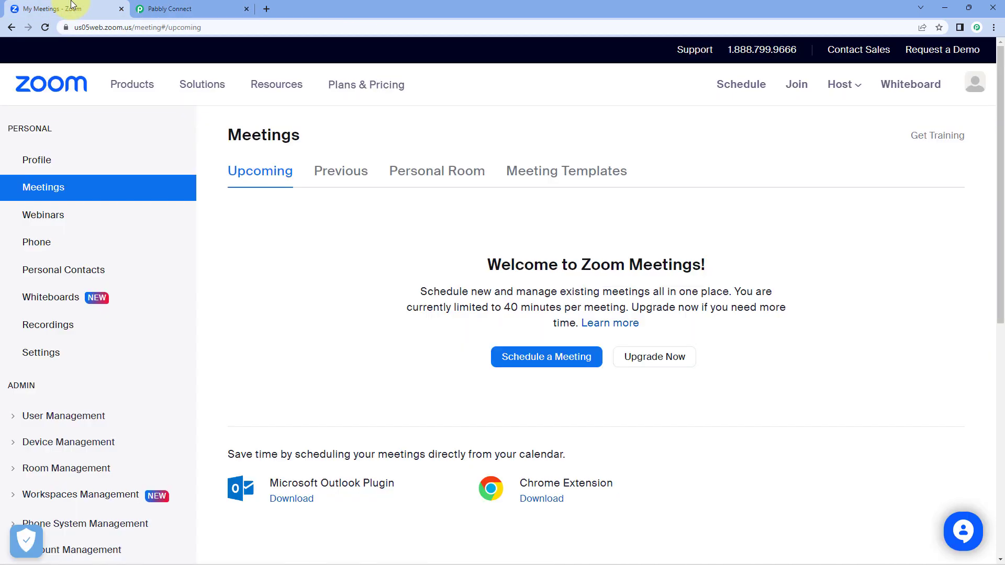
scroll(107, 253, down, 1)
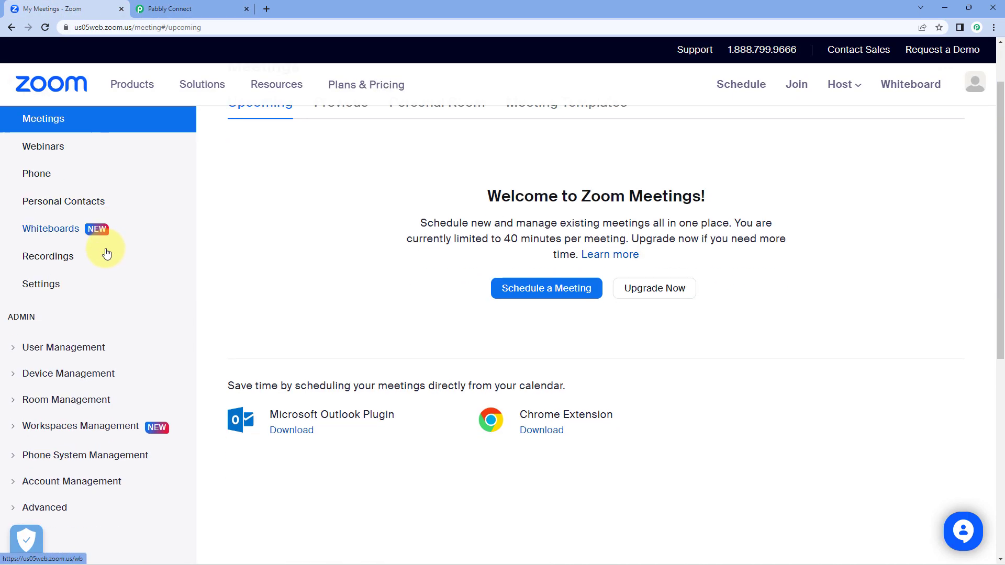
scroll(106, 253, down, 2)
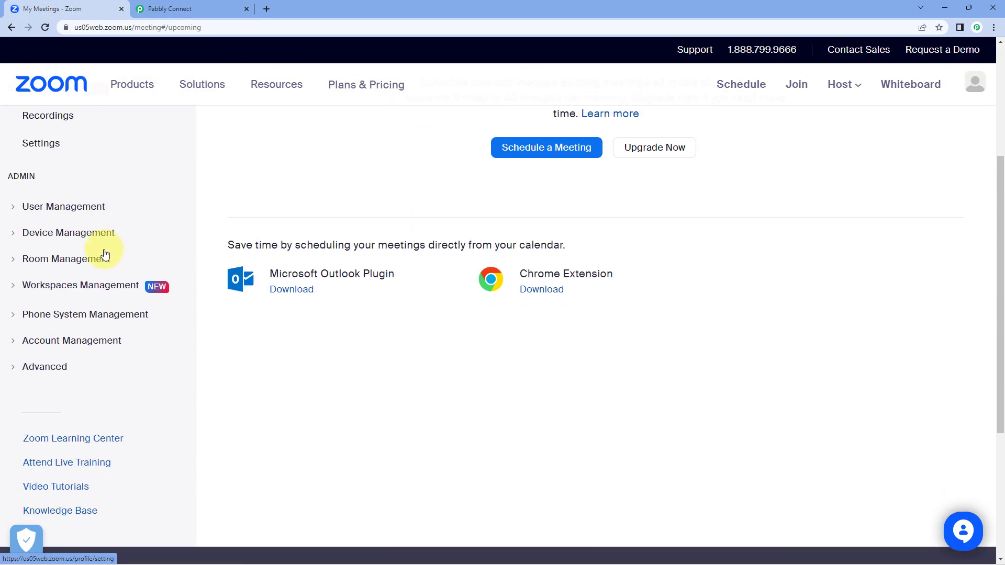
click(20, 370)
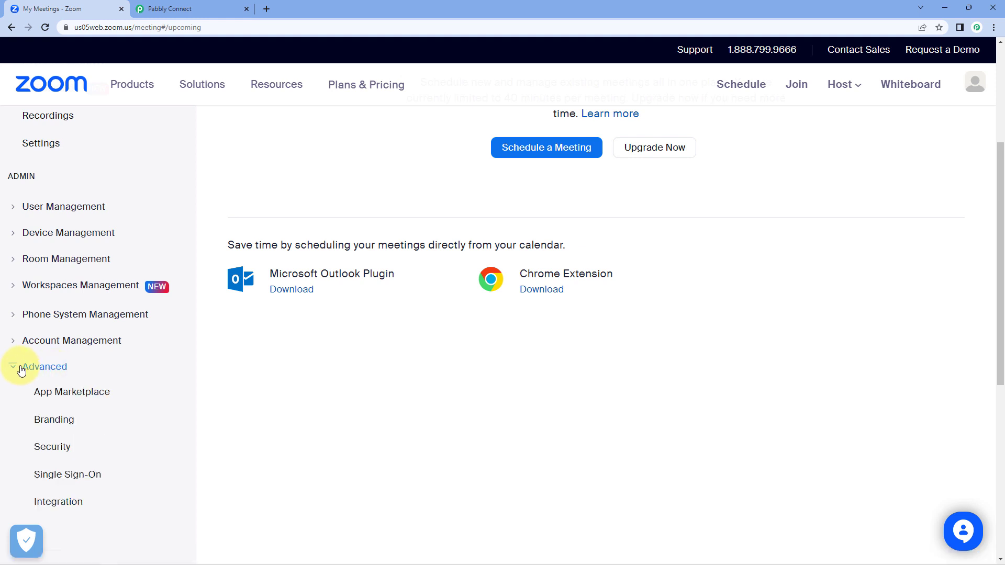
click(64, 397)
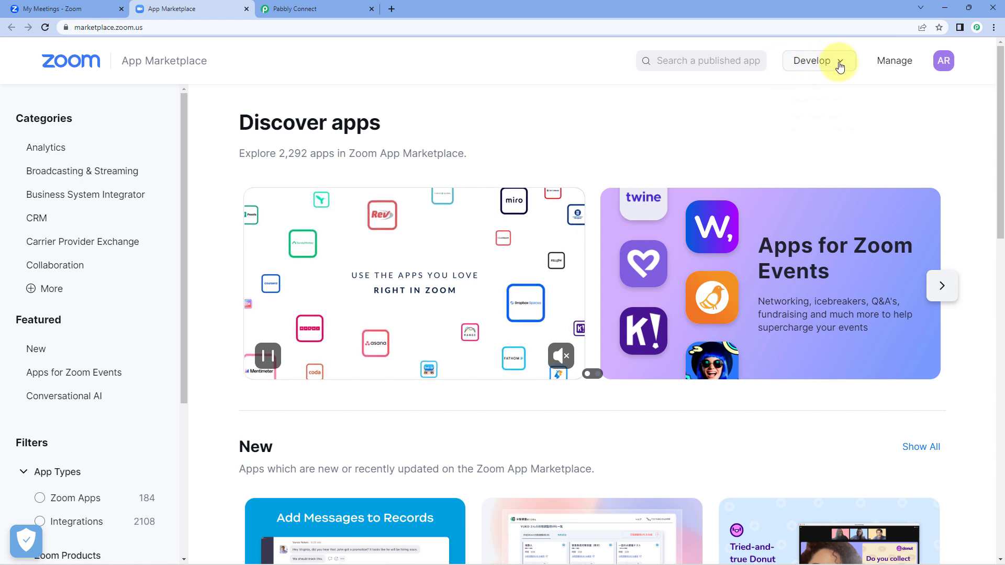
Step: Build a Webhook Only app named 'Demo' via Develop > Build App
click(811, 61)
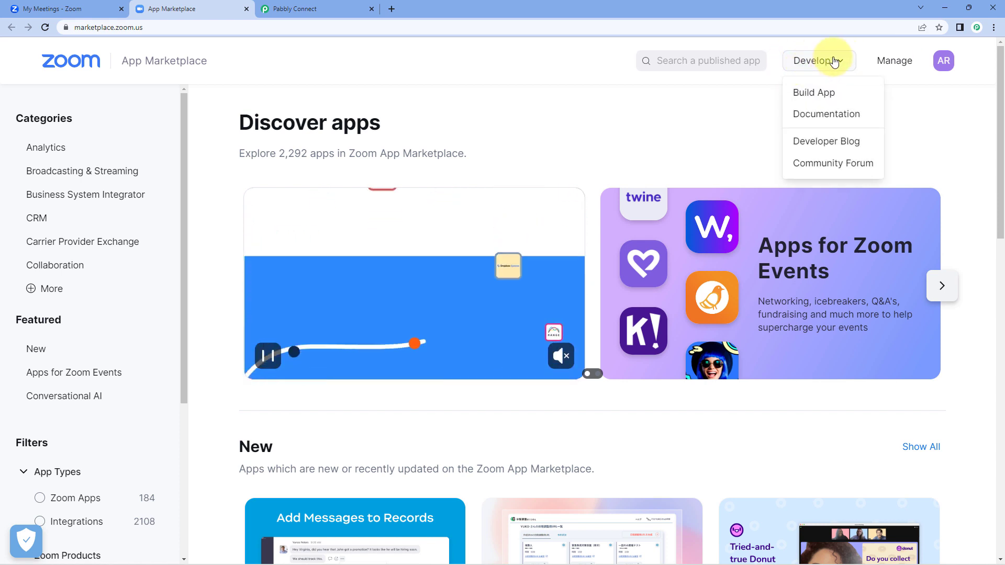
click(840, 94)
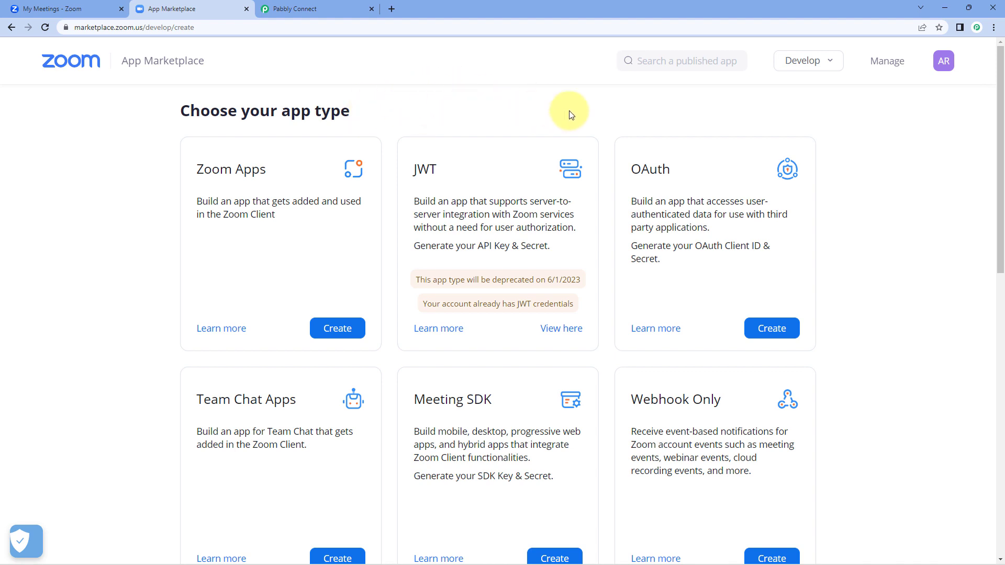
scroll(699, 169, down, 3)
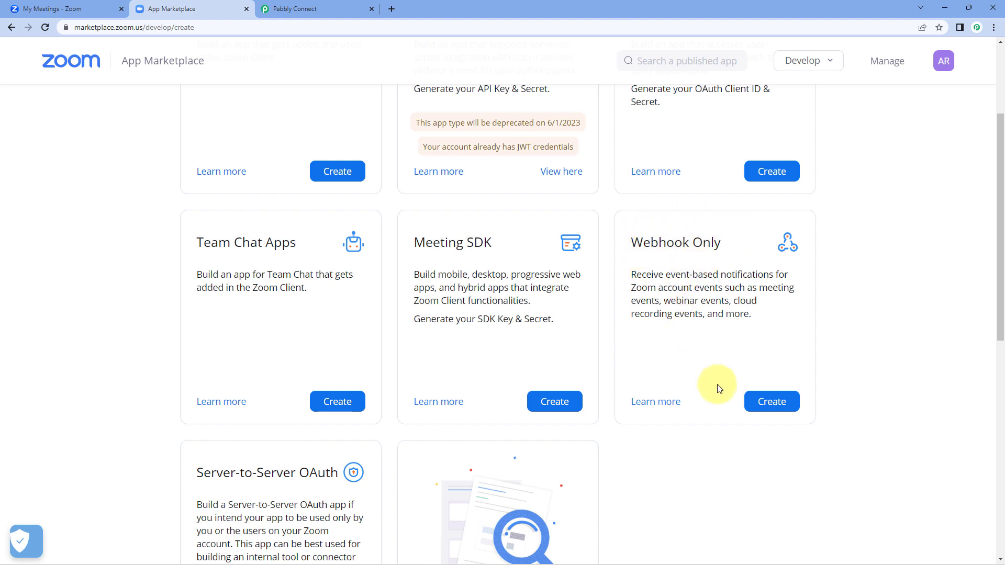
click(789, 401)
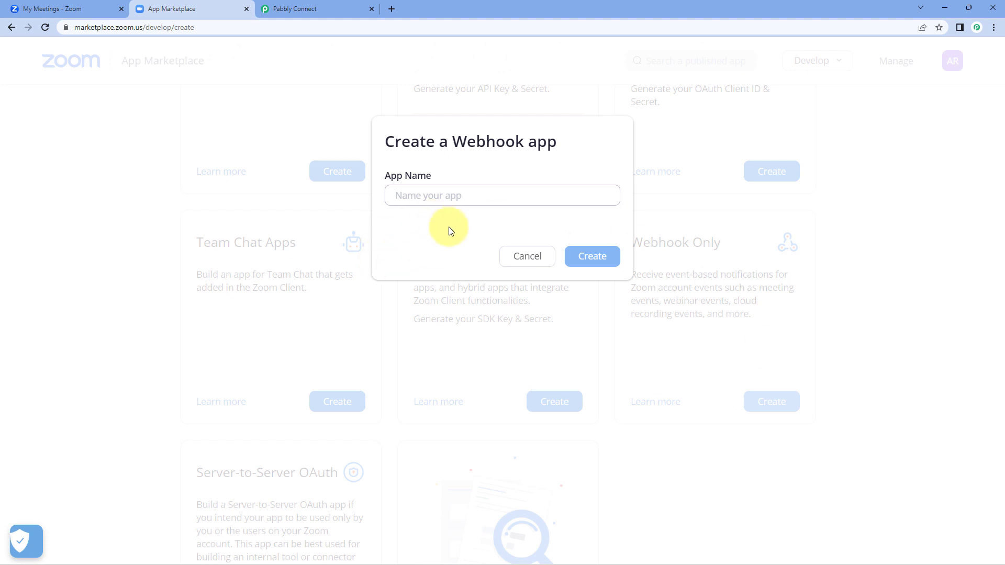
click(479, 194)
text(Demo)
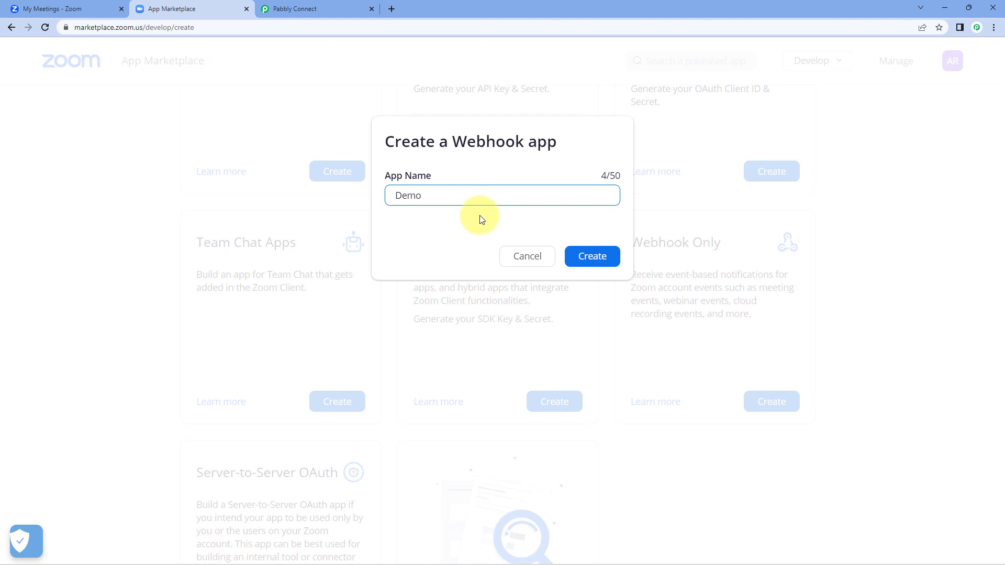
click(610, 259)
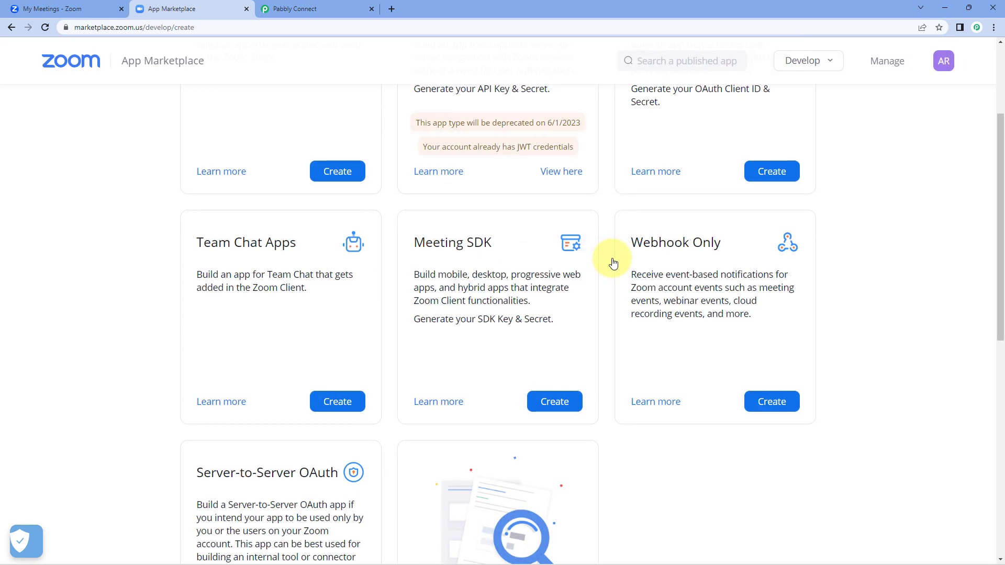
Step: Enter company name PabCon plus the developer contact's name and e-mail, then continue to Feature
scroll(414, 231, down, 2)
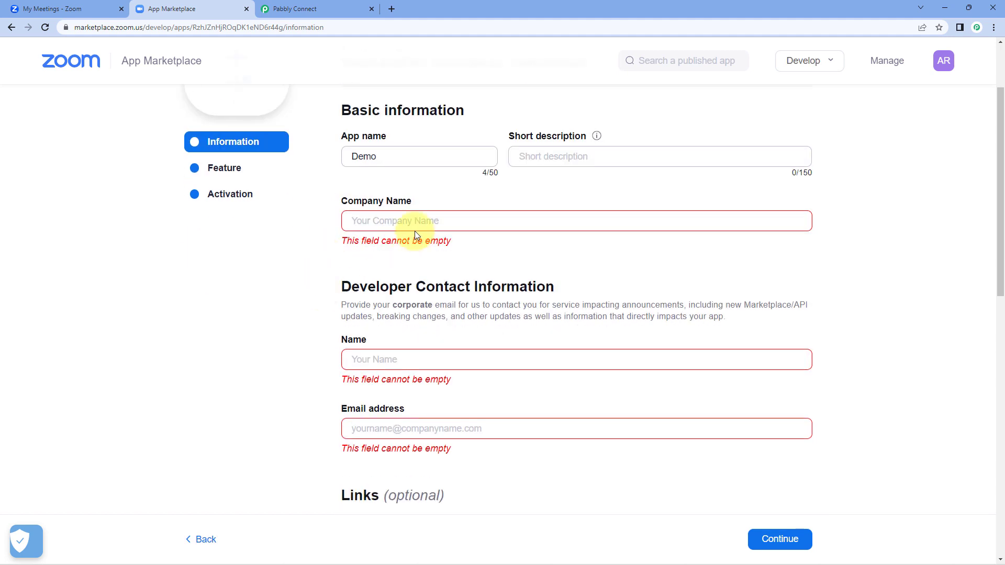
click(393, 220)
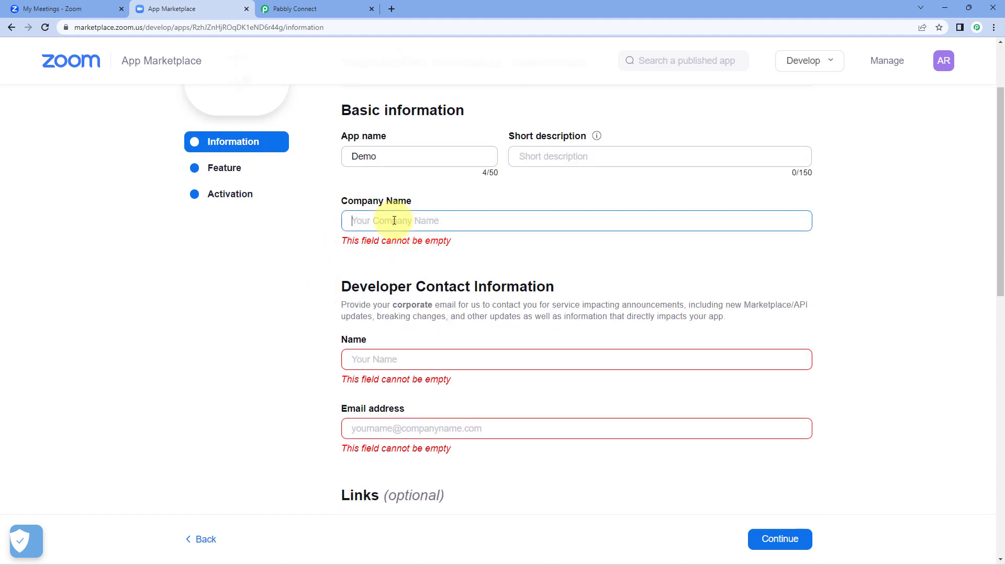
text(PabCon)
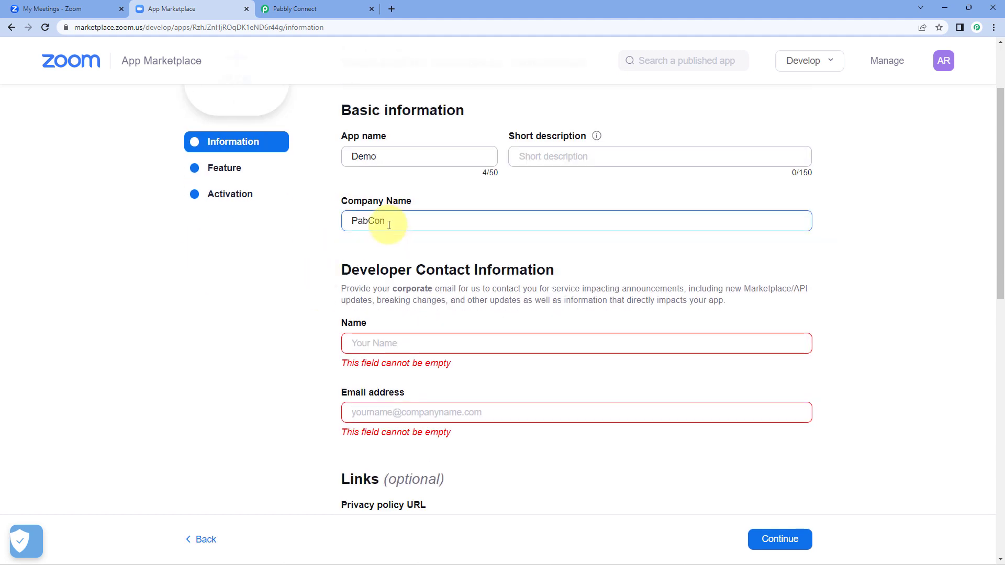
click(399, 343)
text(D)
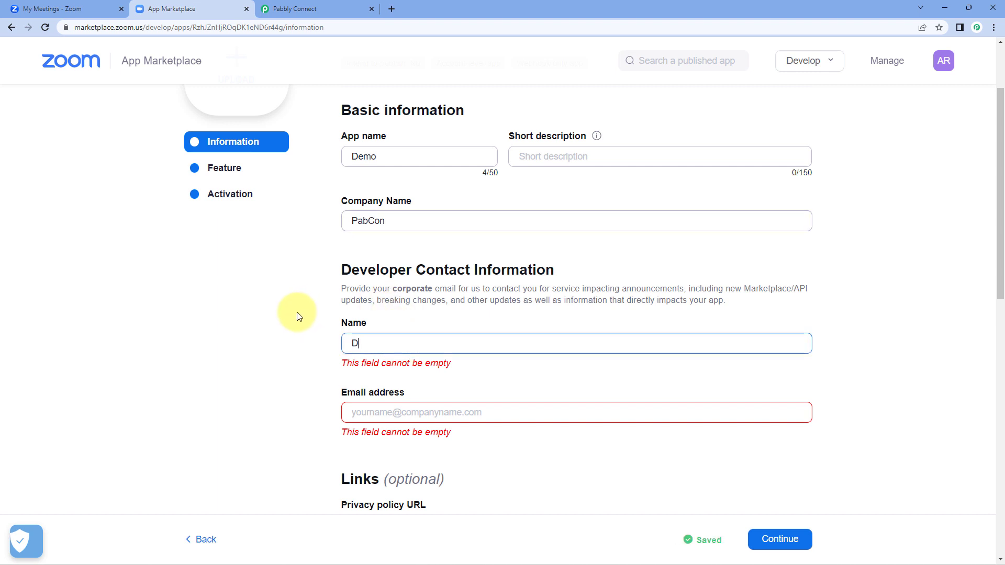
text(emo user)
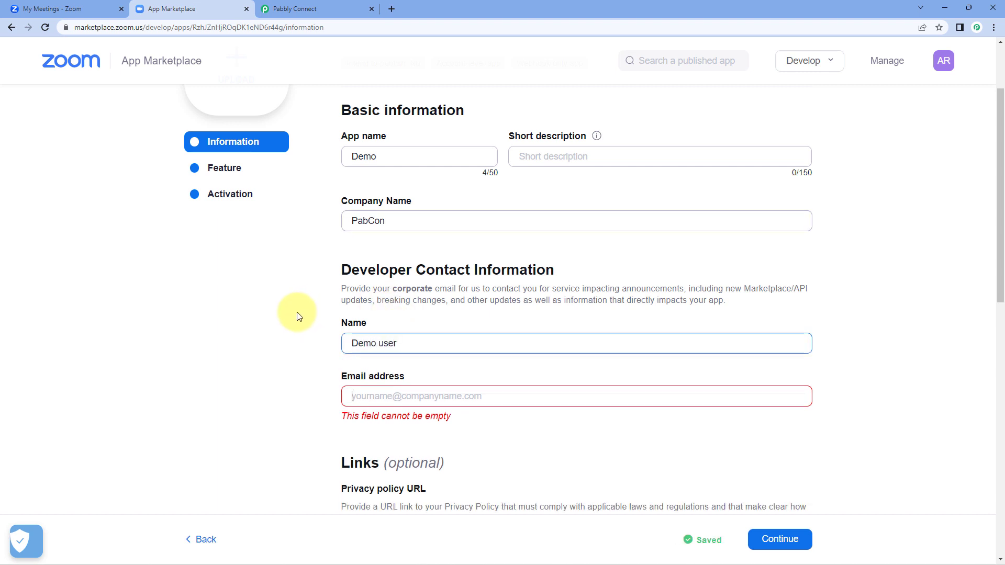
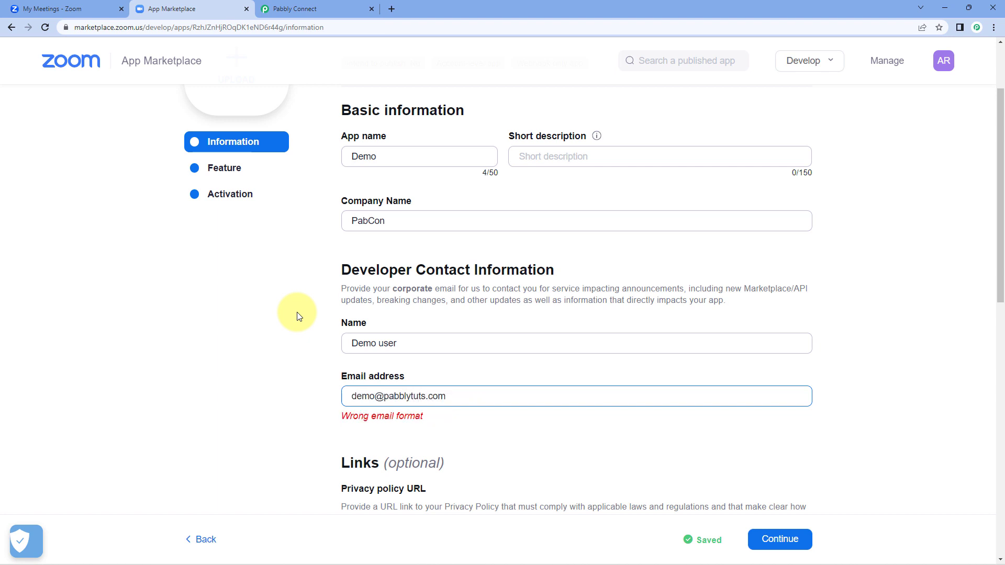
click(382, 345)
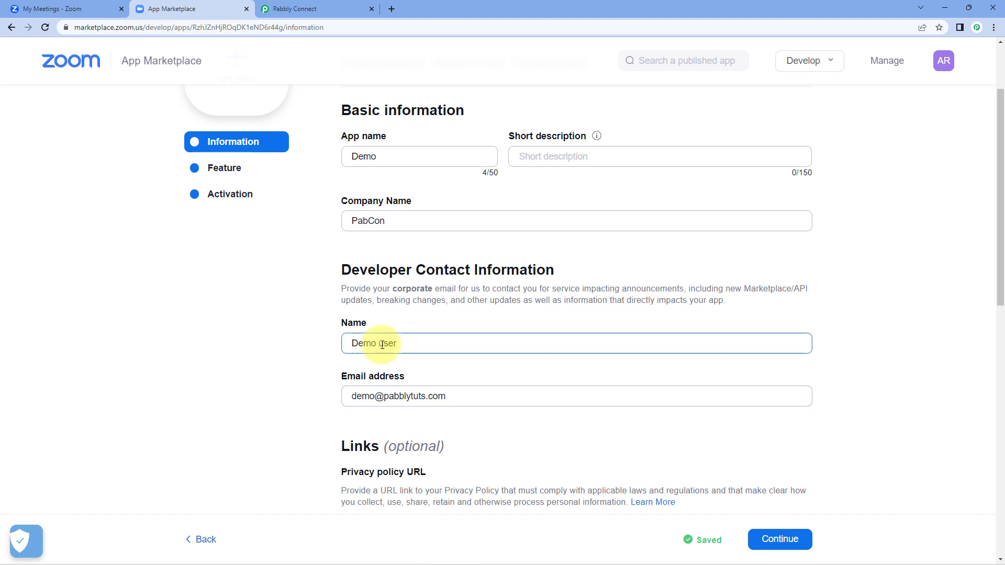
click(252, 362)
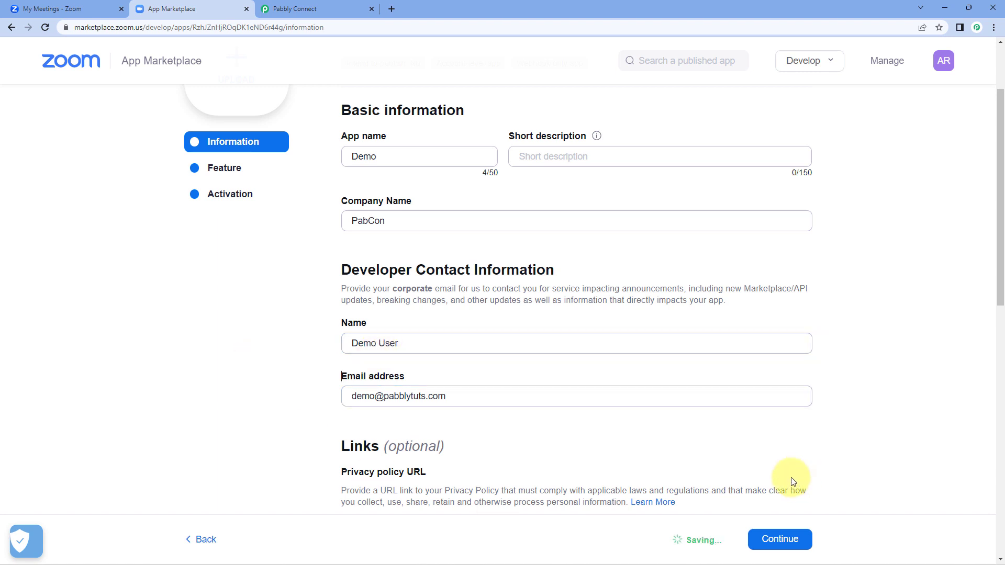
click(791, 545)
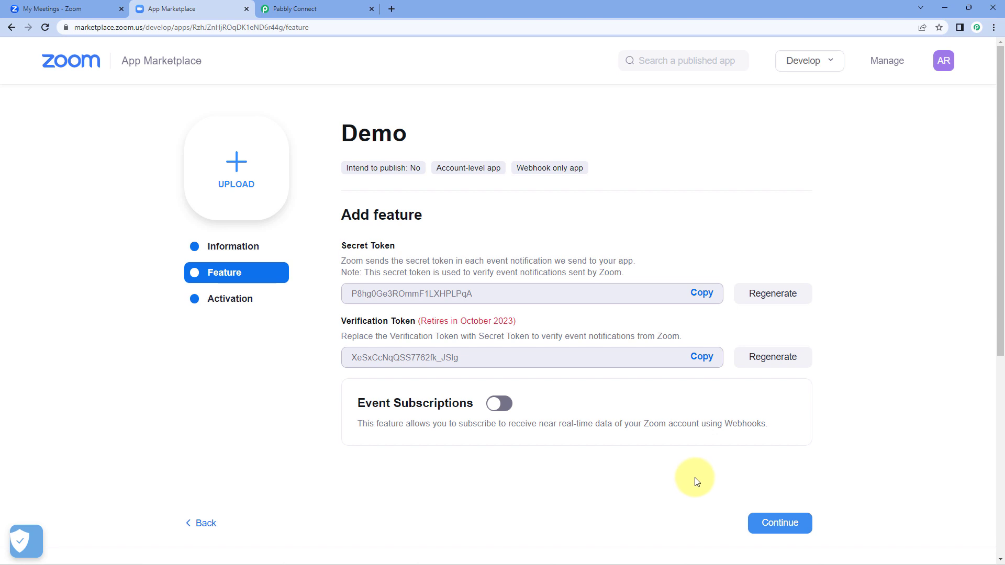
click(314, 9)
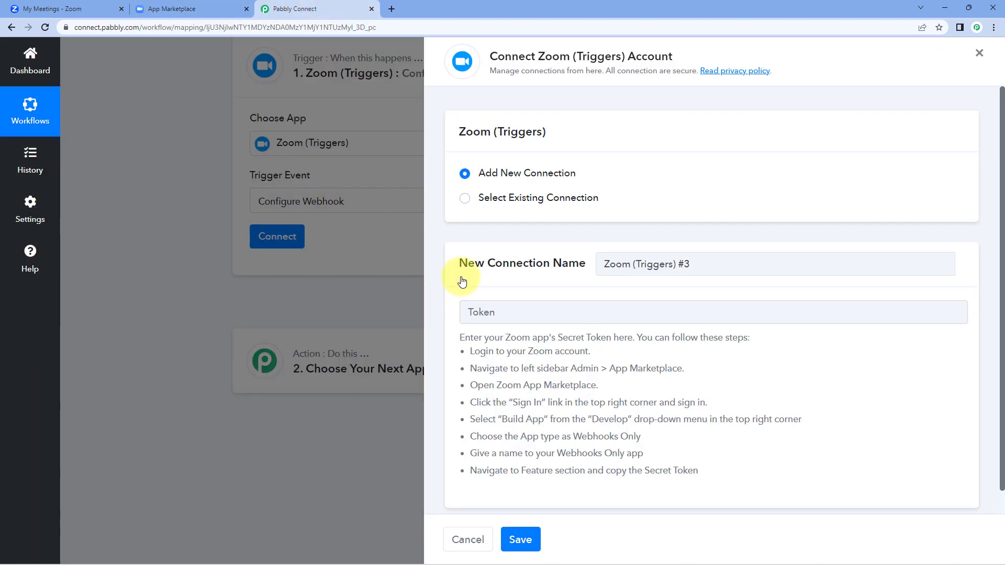
scroll(556, 349, down, 1)
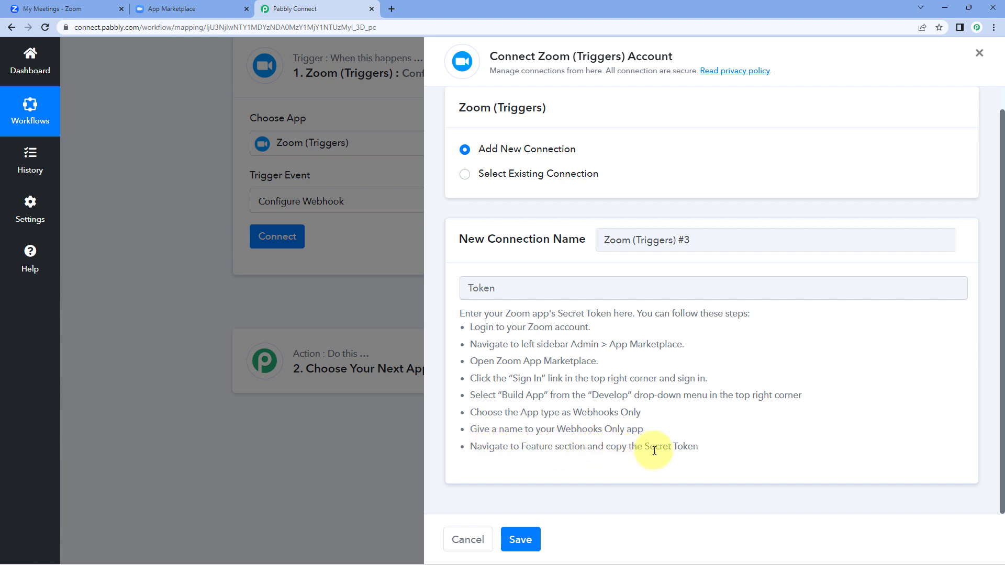
drag(645, 446, 707, 447)
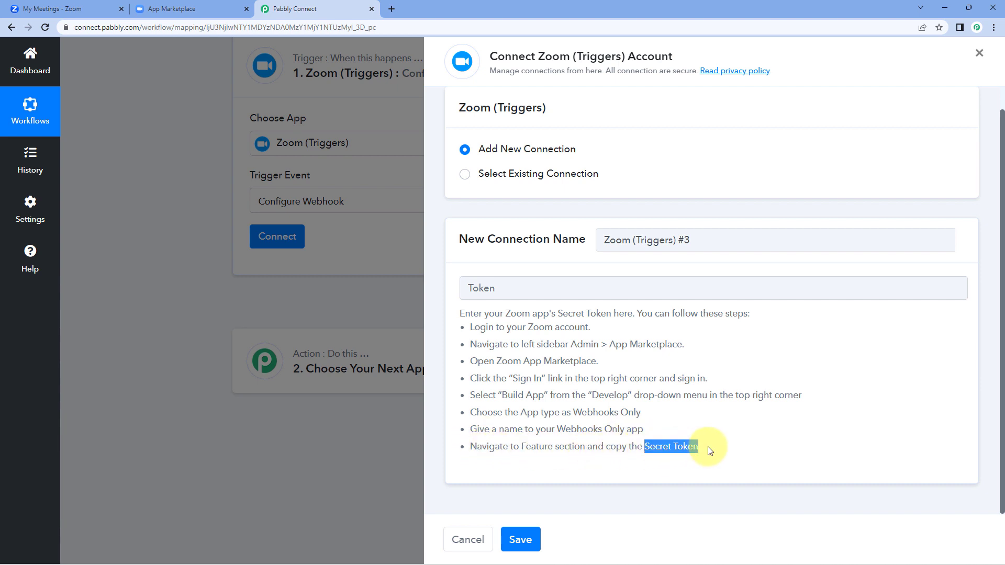
click(181, 9)
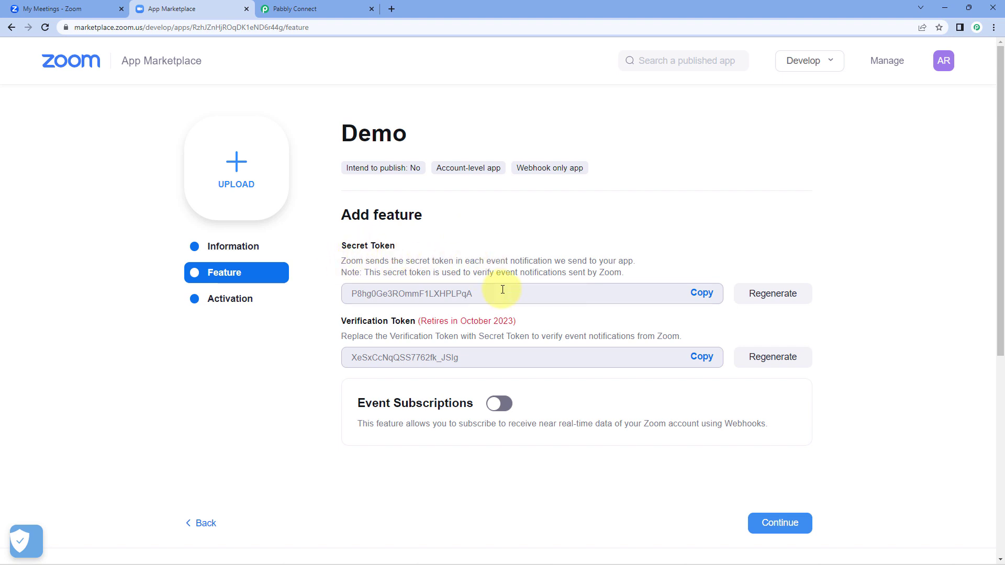
Step: Paste the Demo app's secret token into Pabbly's Token field and save the Zoom connection
click(700, 291)
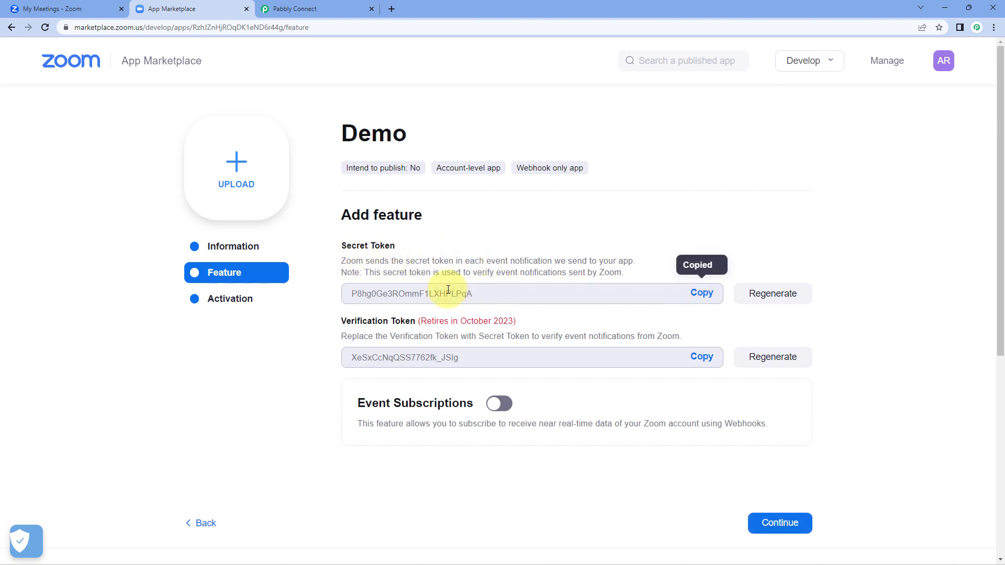
click(314, 9)
click(503, 287)
right_click(501, 287)
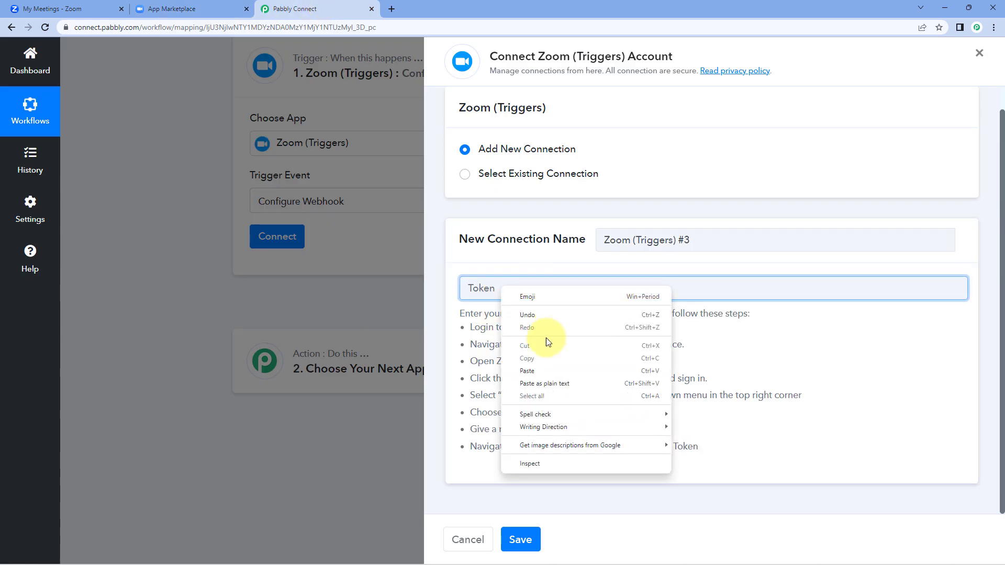
click(525, 370)
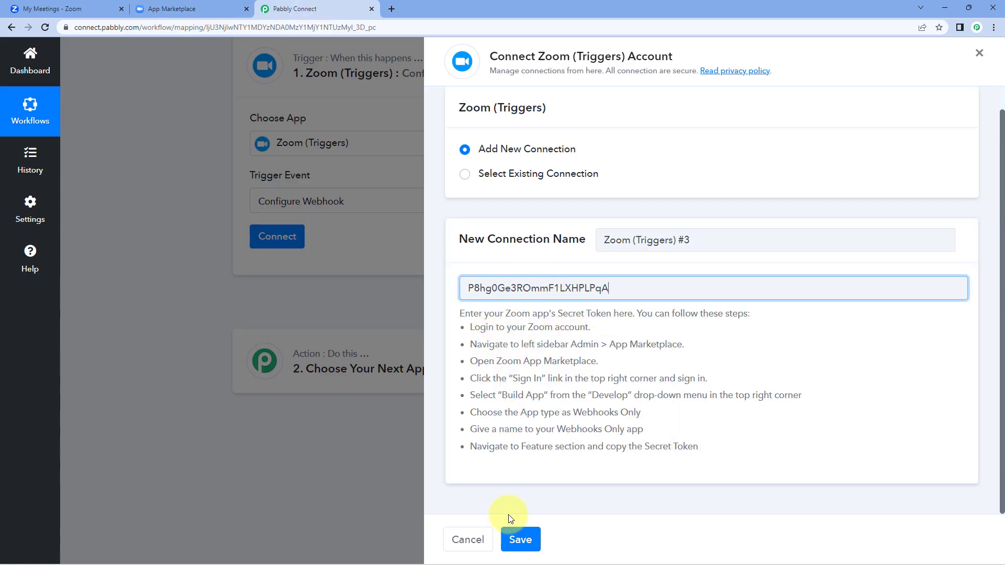
click(529, 539)
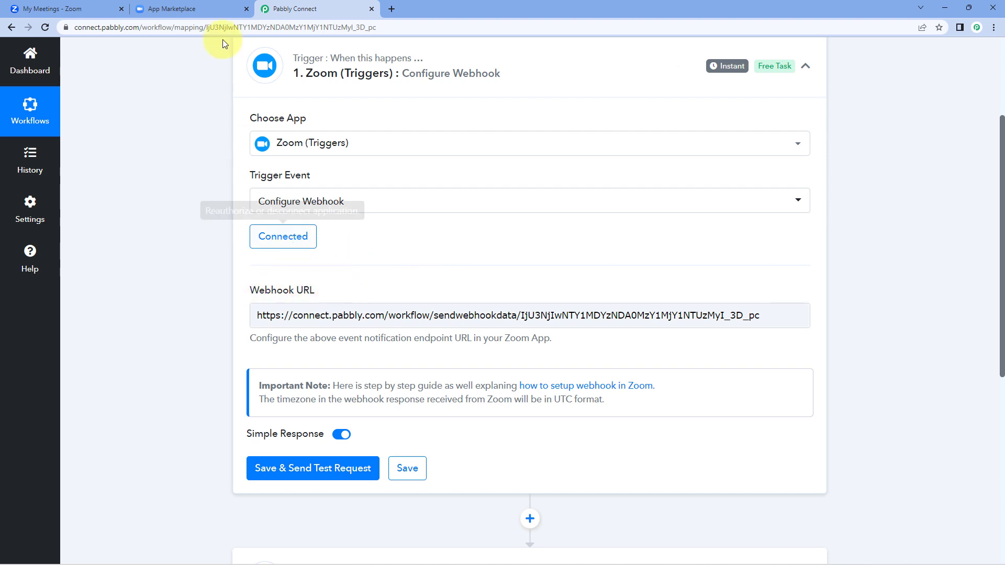
click(212, 4)
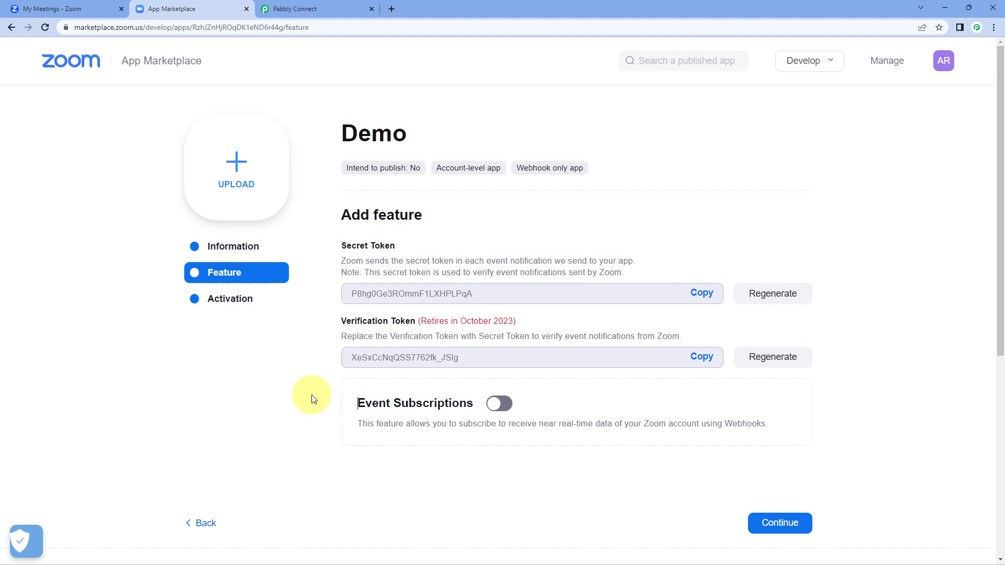
Step: Enable Event Subscriptions and add a webhook subscription named 'Test 1'
scroll(314, 398, down, 2)
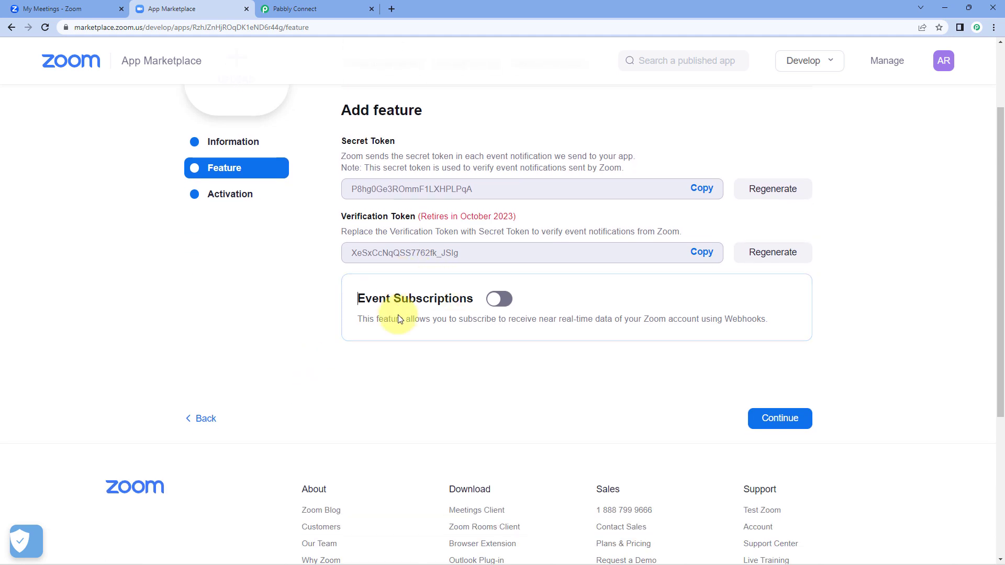
click(498, 299)
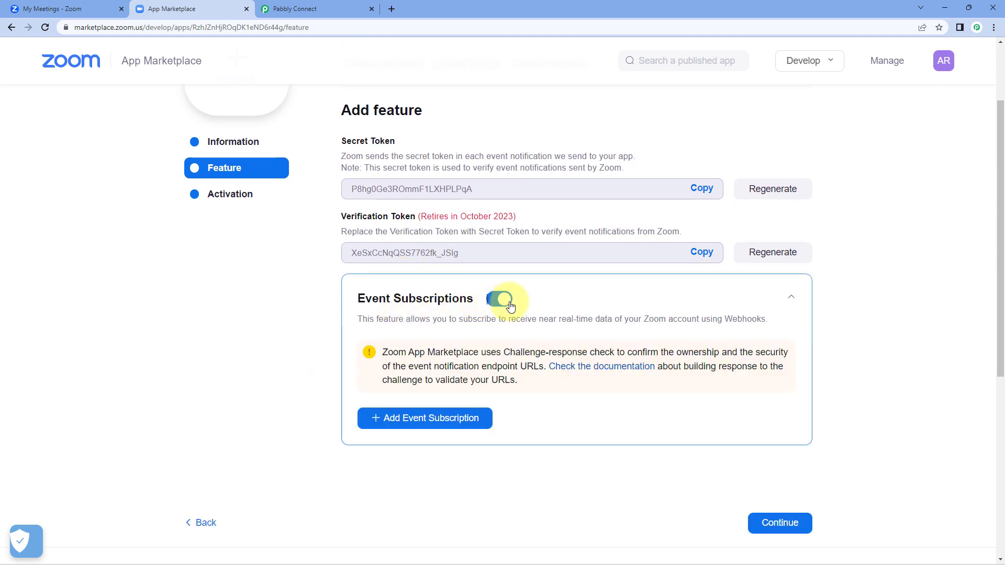
click(412, 418)
scroll(411, 419, down, 2)
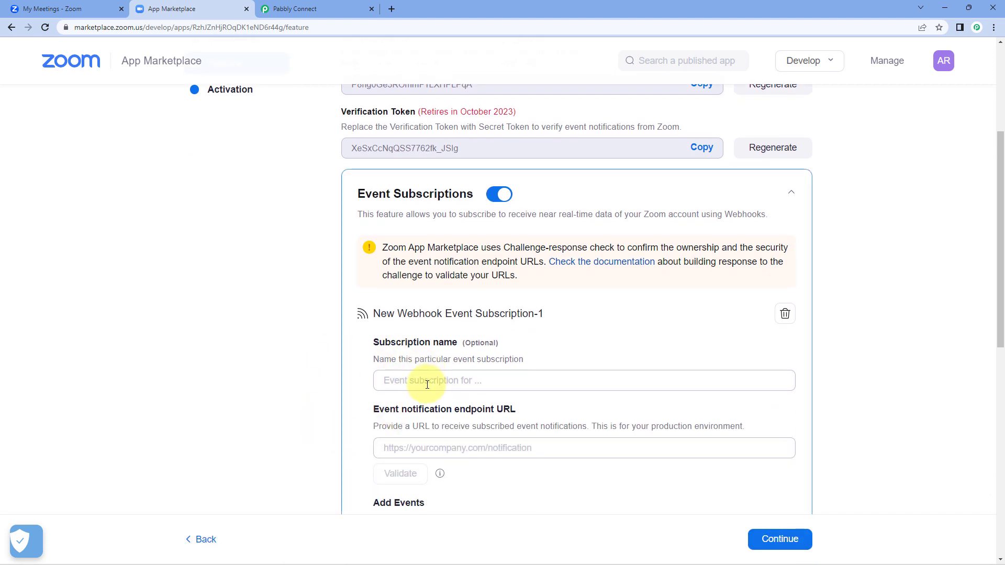
click(427, 385)
text(Test 1)
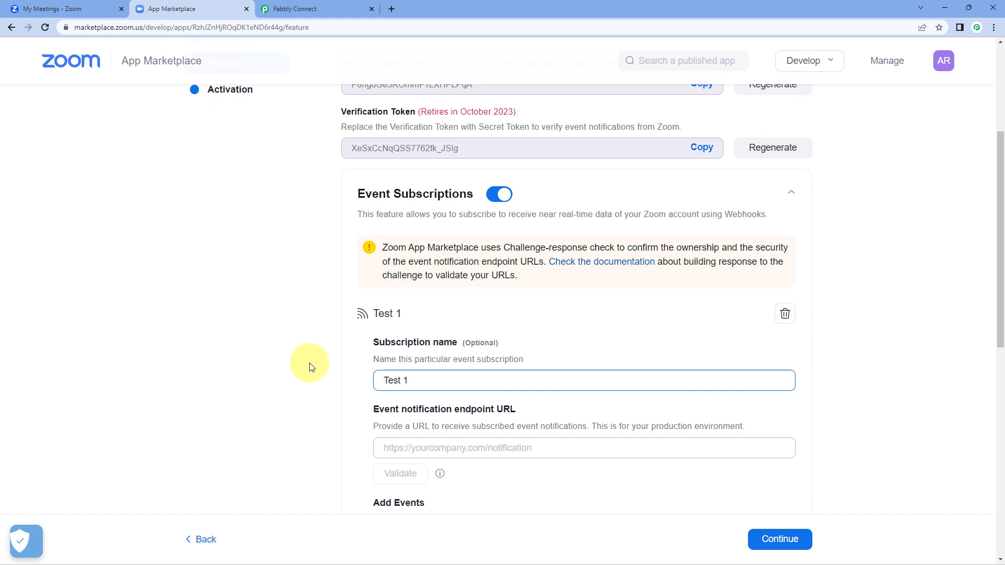
scroll(309, 343, down, 1)
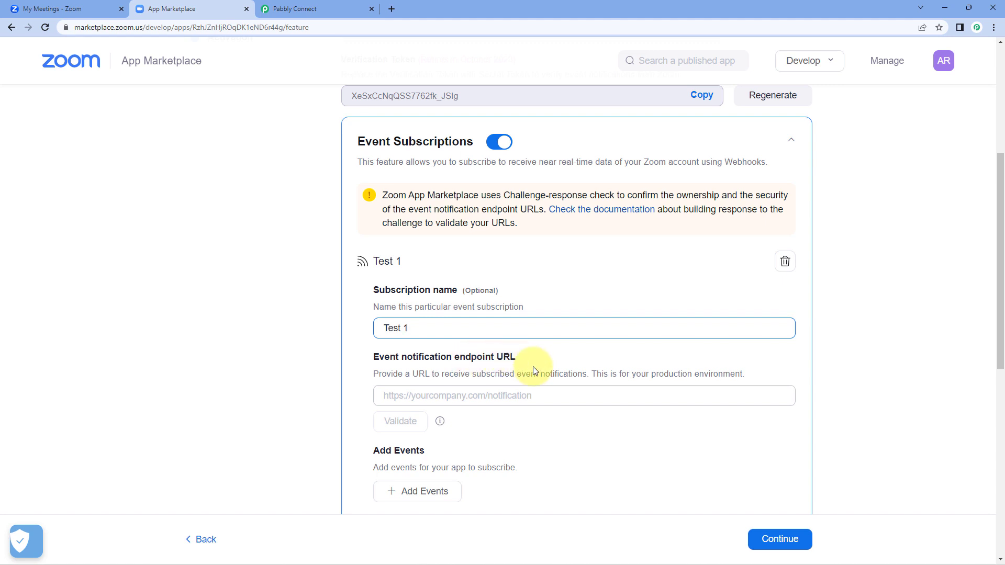
Step: Copy Pabbly's Webhook URL into the Test 1 event notification endpoint URL field
click(348, 8)
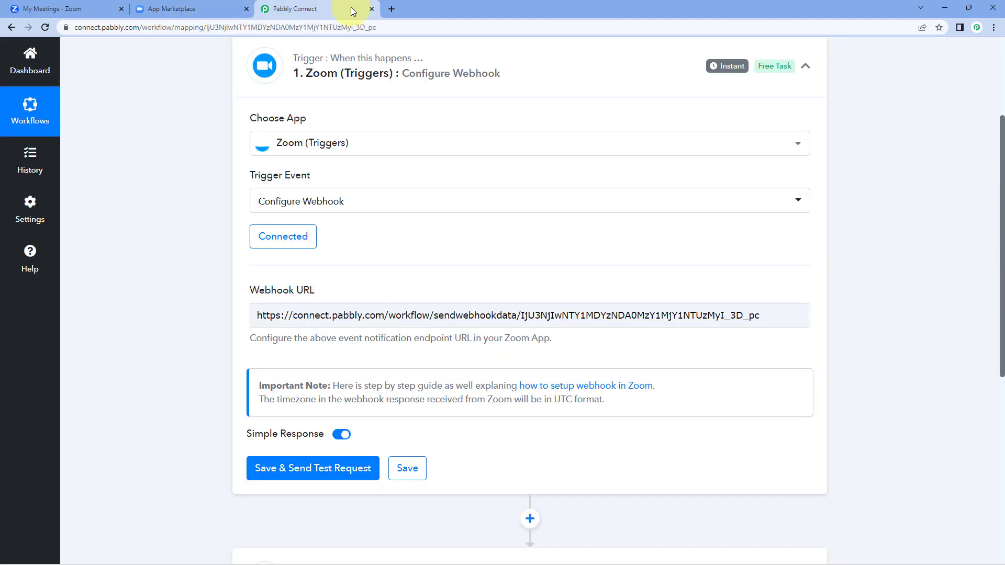
right_click(421, 316)
click(412, 316)
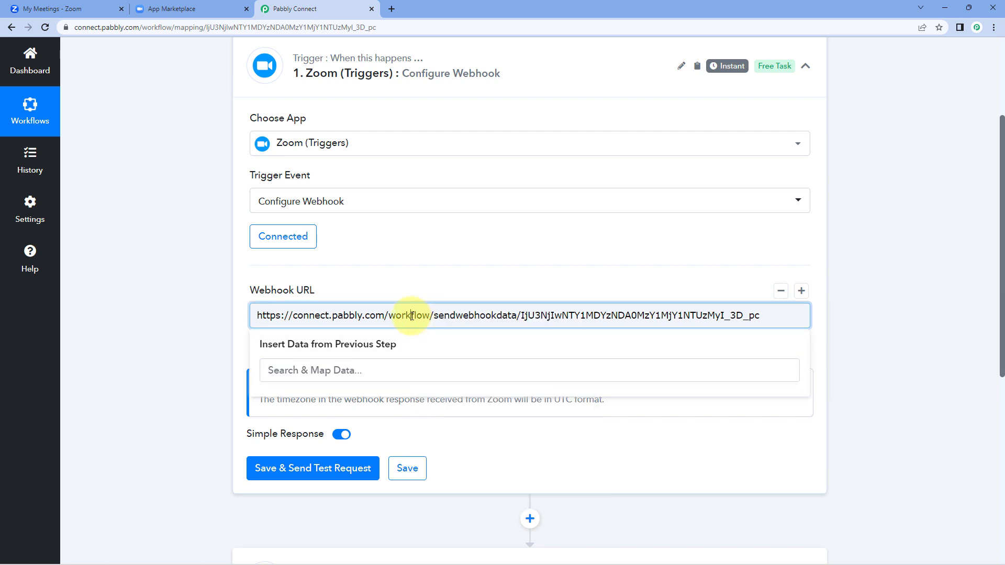
triple_click(412, 316)
right_click(412, 316)
click(437, 358)
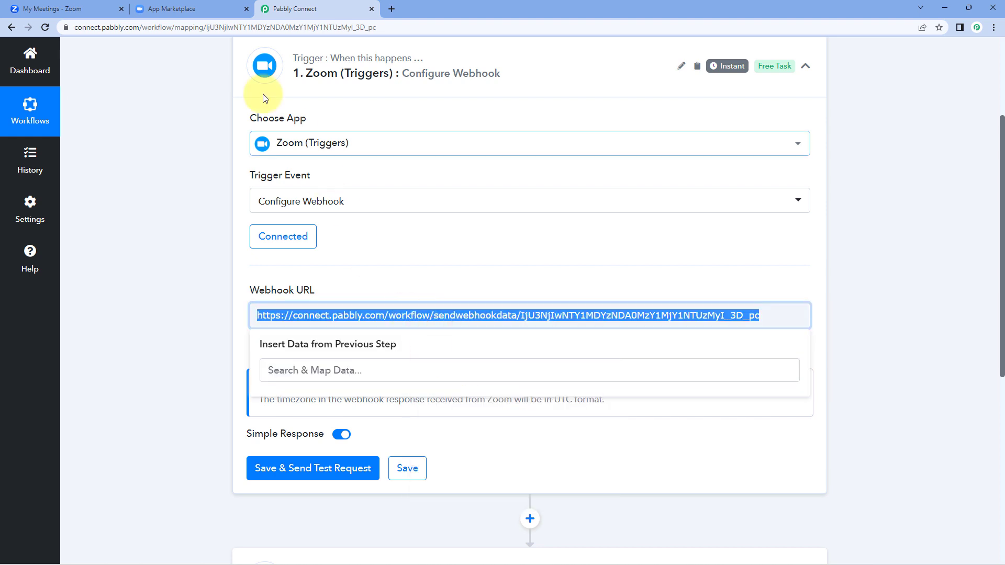
click(177, 4)
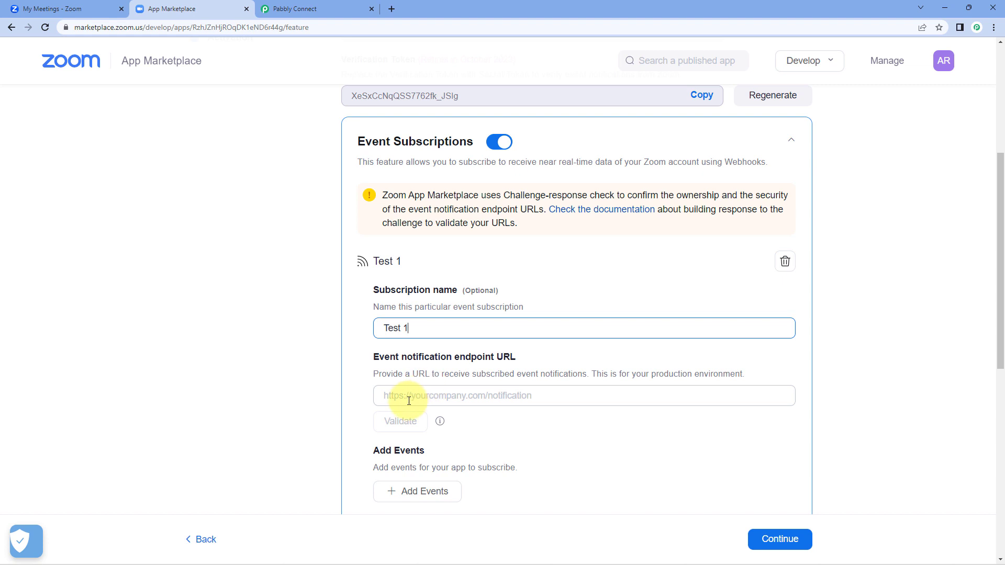
click(406, 399)
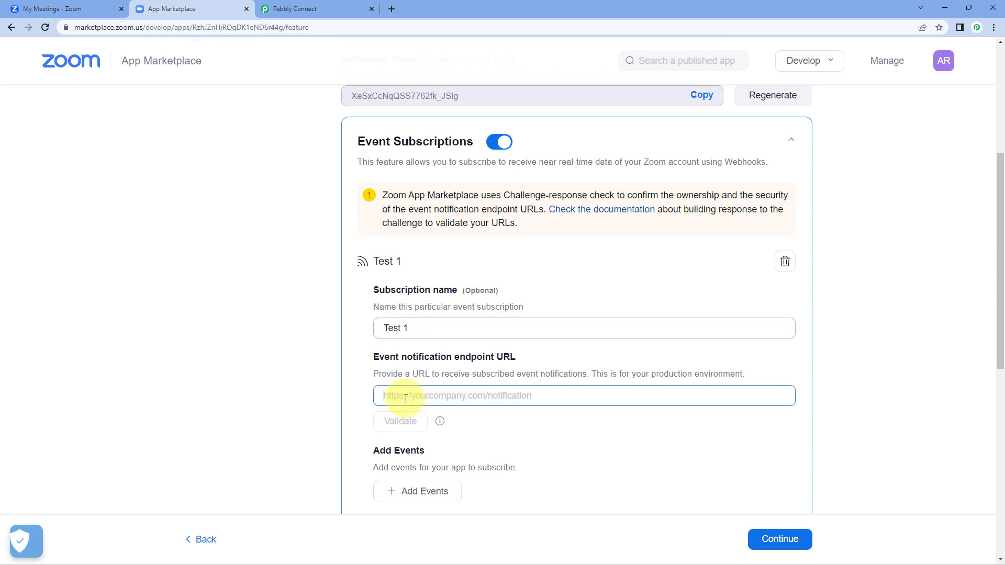
right_click(406, 397)
click(429, 295)
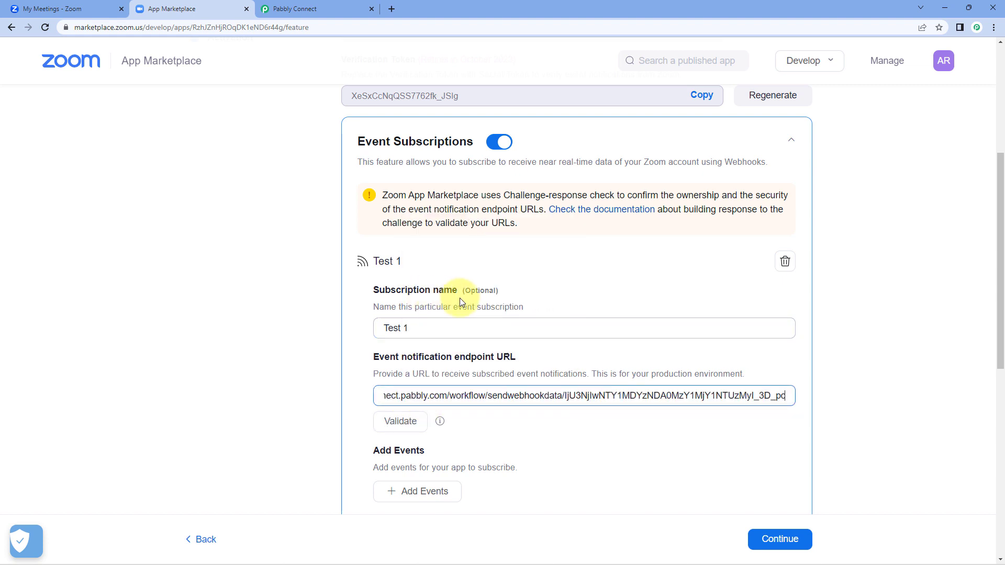
key(shift+Tab)
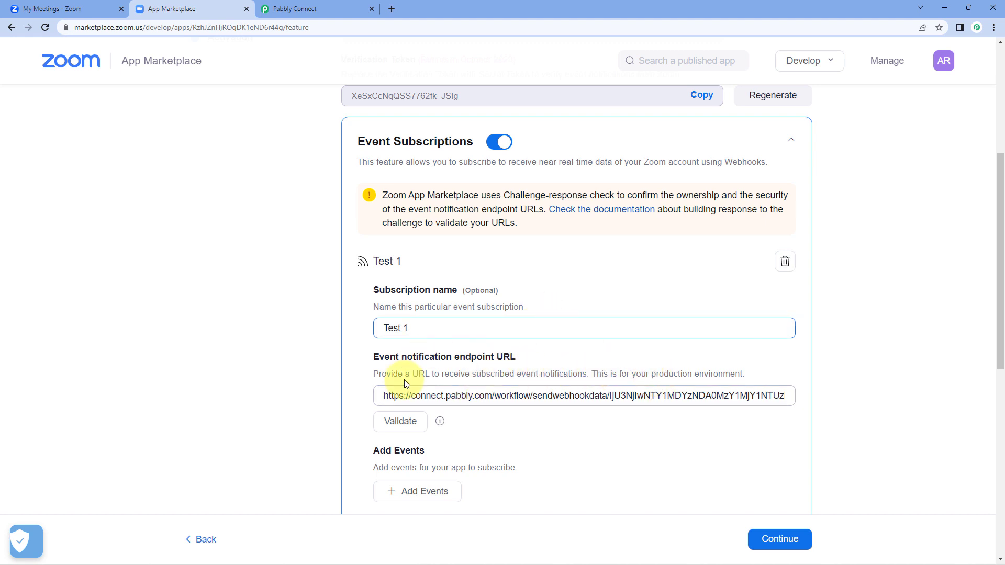
Step: Validate the endpoint in Zoom while Pabbly's Save & Send Test Request listens for it
click(400, 421)
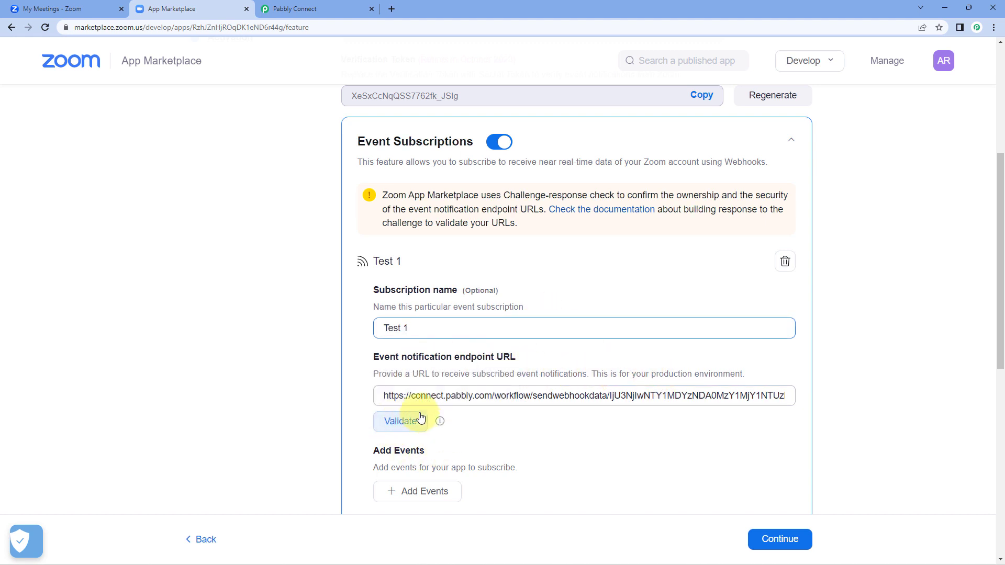
click(325, 8)
click(359, 258)
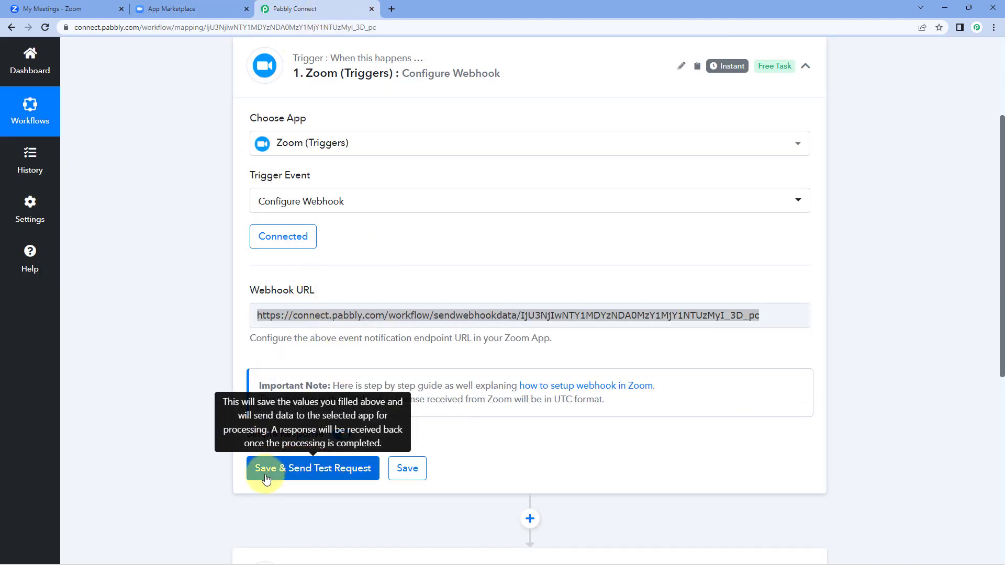
click(308, 471)
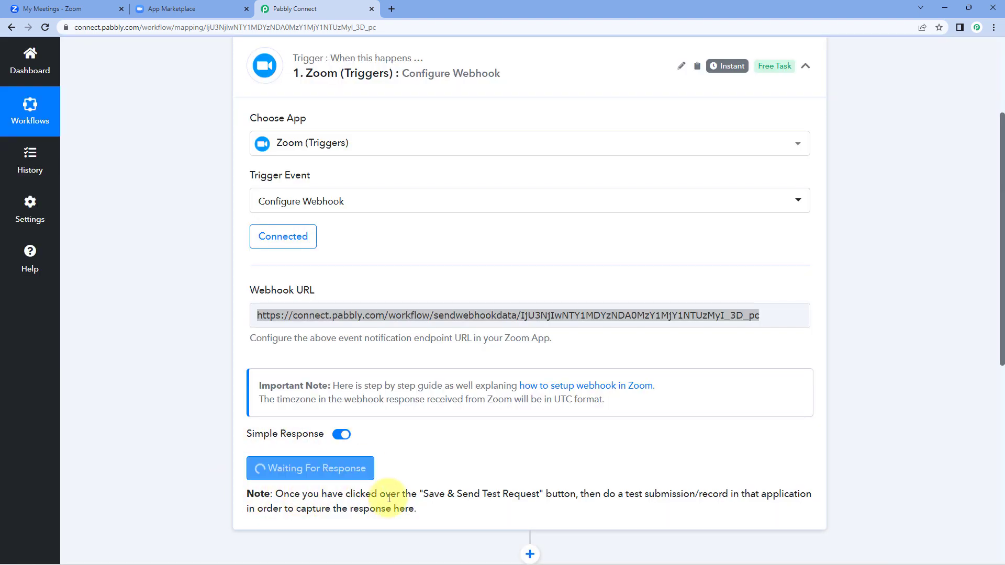
click(191, 8)
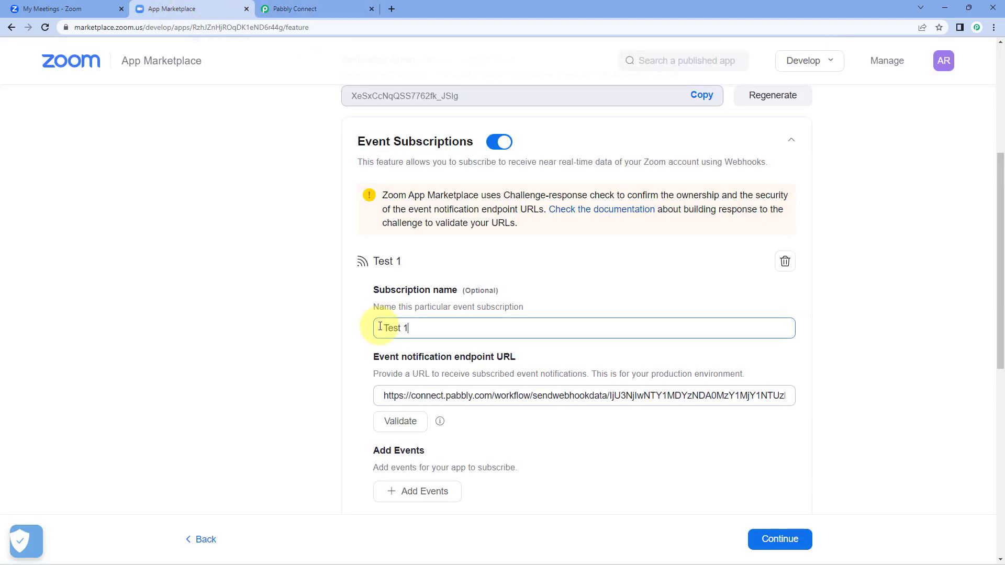
click(401, 427)
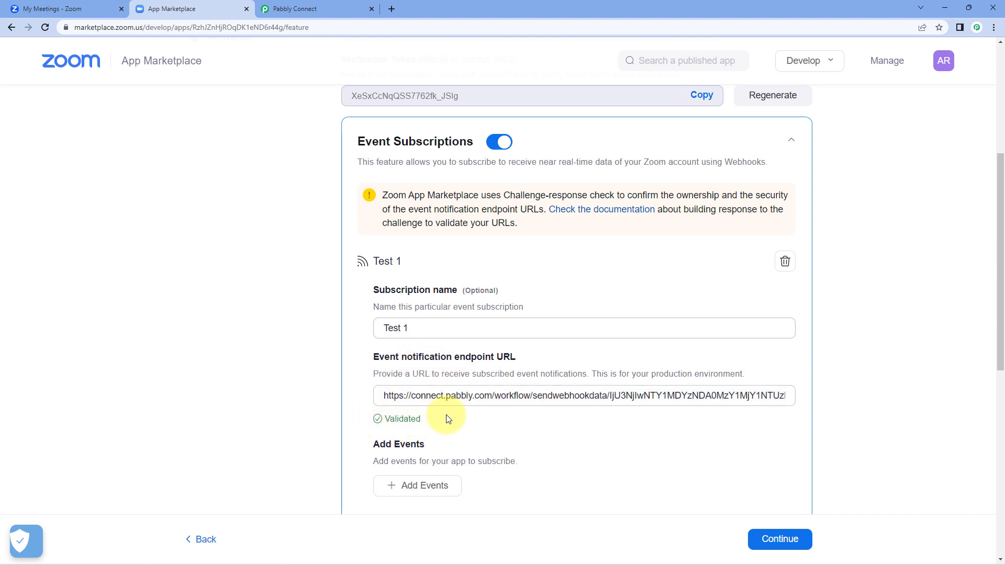
Step: Add the 'Meeting has been created' event under Meeting to the Test 1 subscription
scroll(449, 417, down, 1)
scroll(449, 417, down, 1)
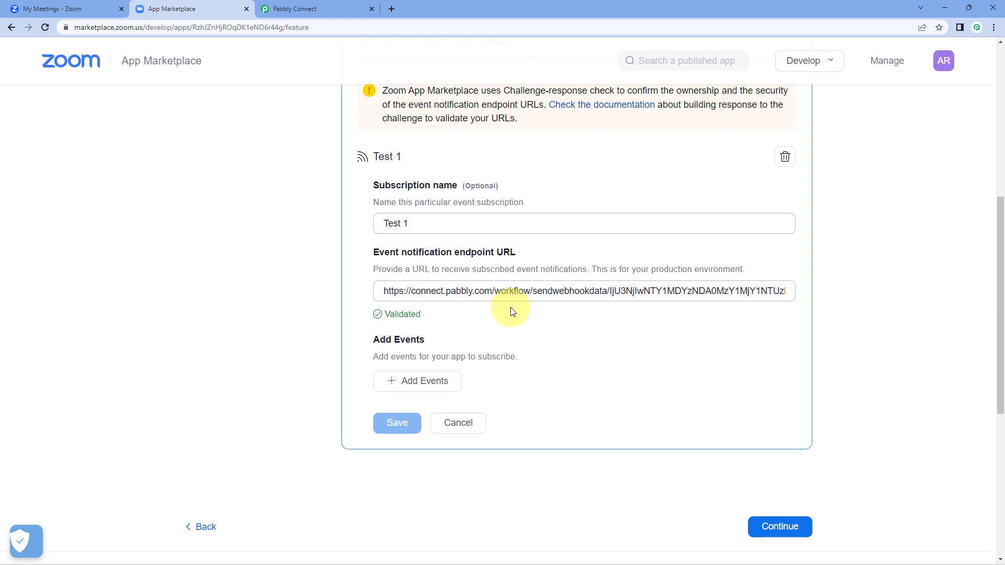
click(398, 387)
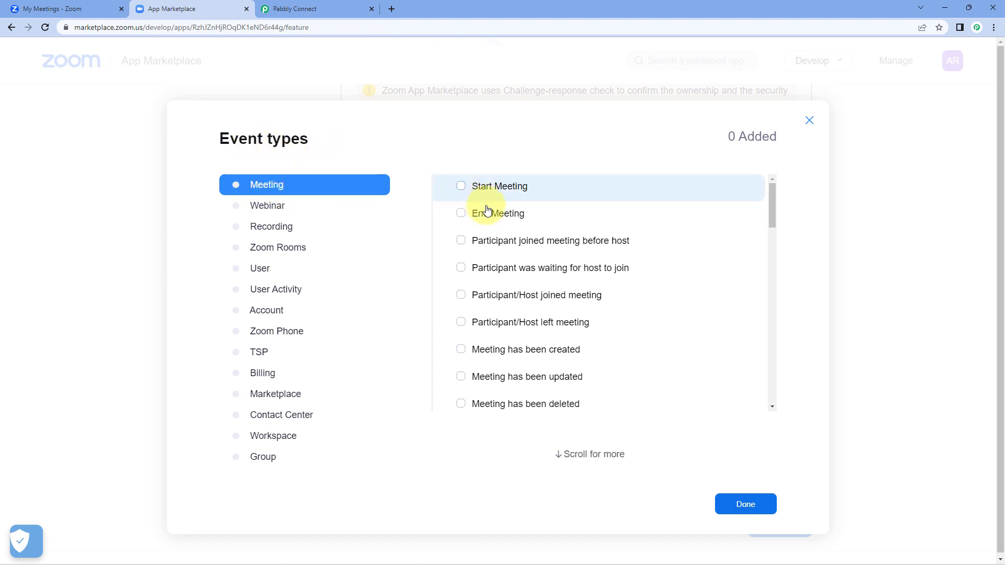
scroll(479, 215, down, 1)
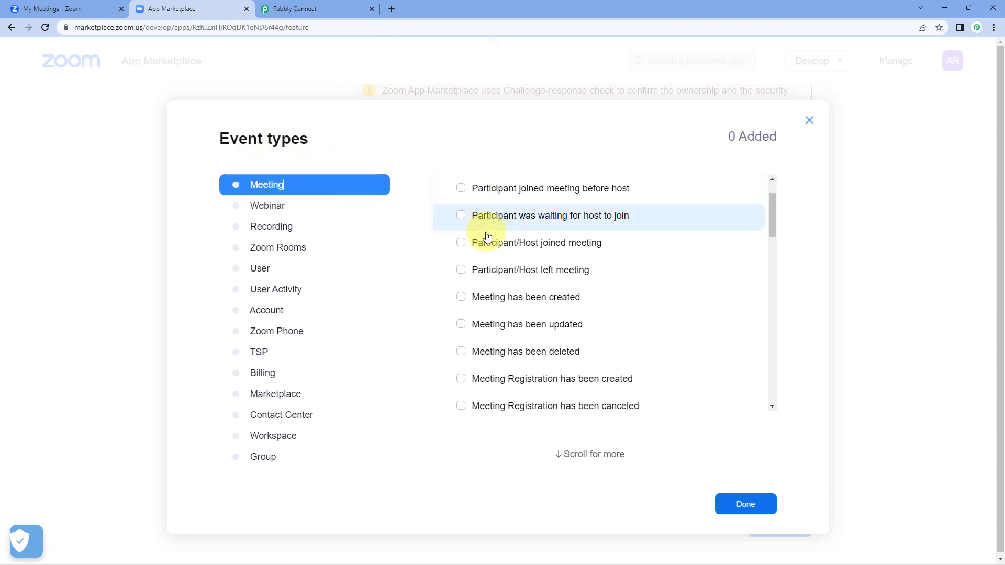
click(461, 298)
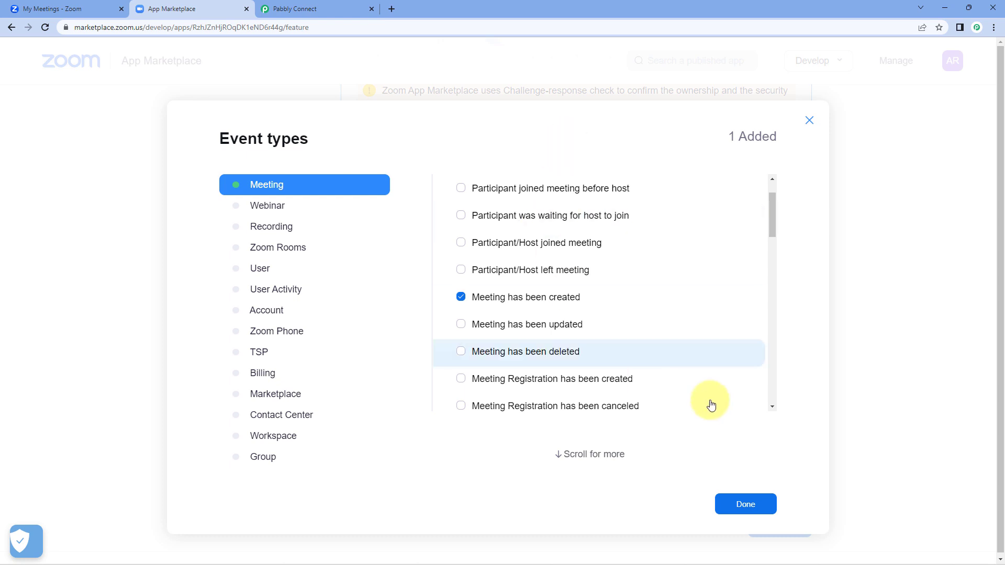
click(745, 504)
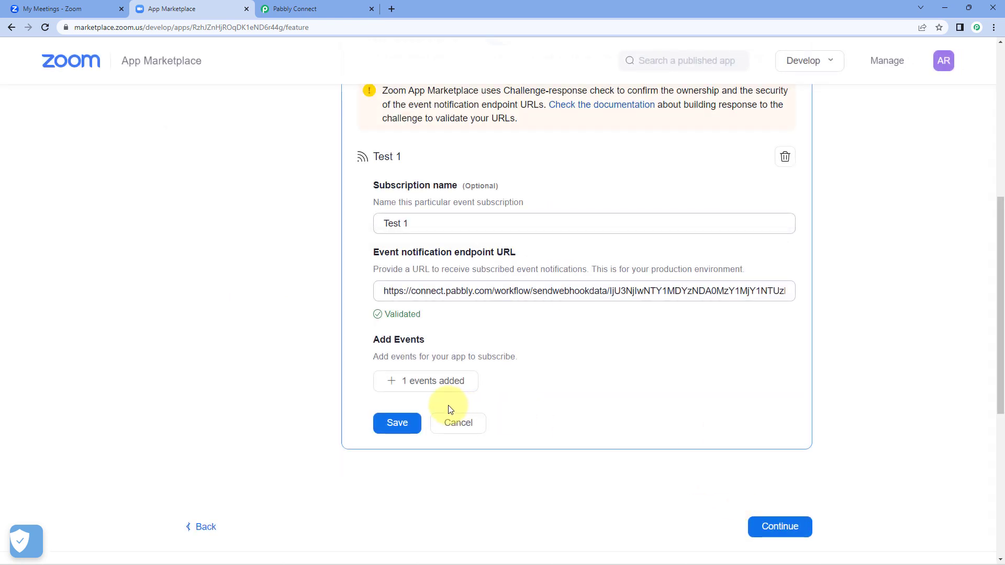
Step: Save the Test 1 subscription, continue to activate the Demo app, and return to Pabbly
click(397, 423)
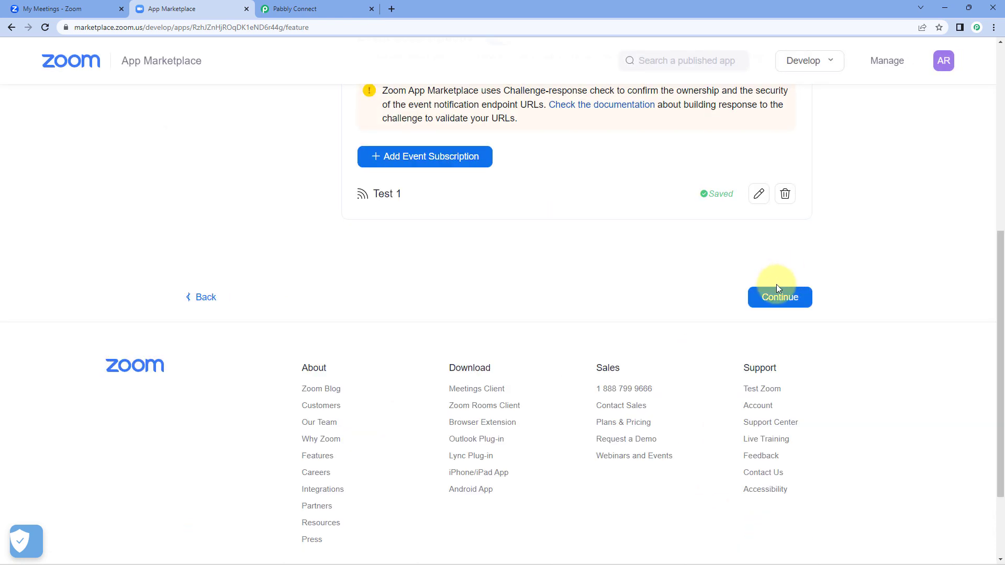
click(778, 288)
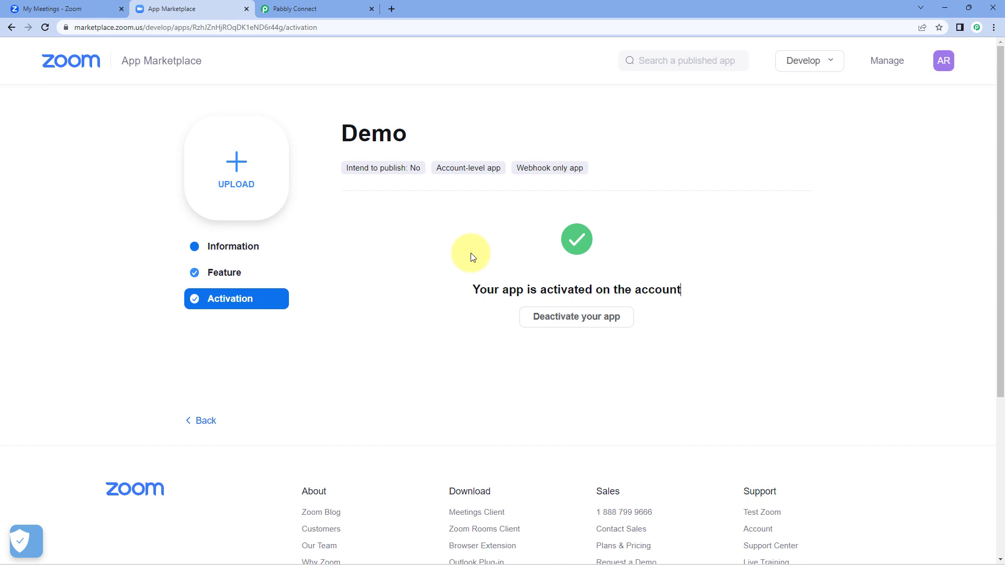
click(310, 8)
Step: Check the Zoom trigger still shows Waiting For Response, then return to the Zoom Demo app activation page
click(391, 315)
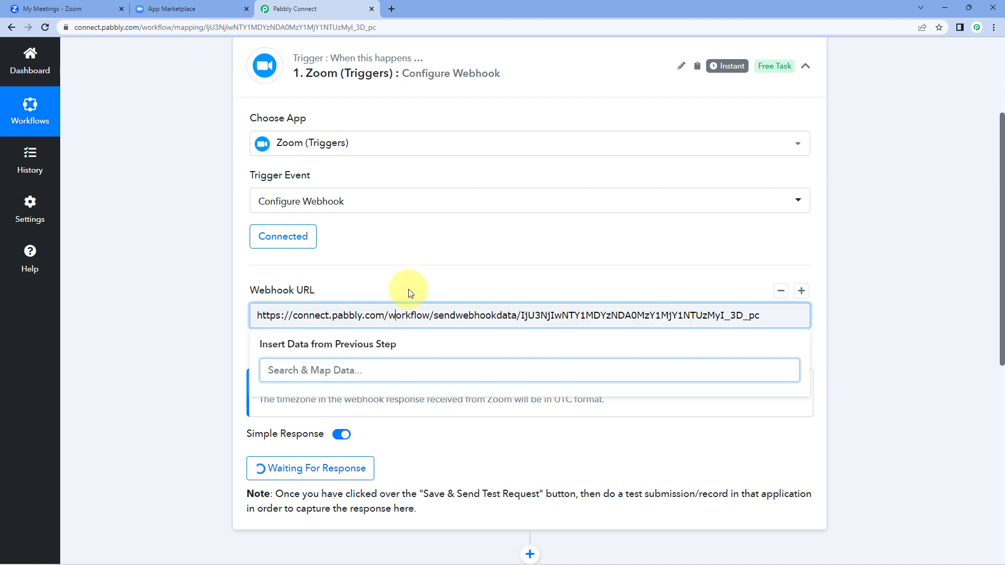
click(348, 270)
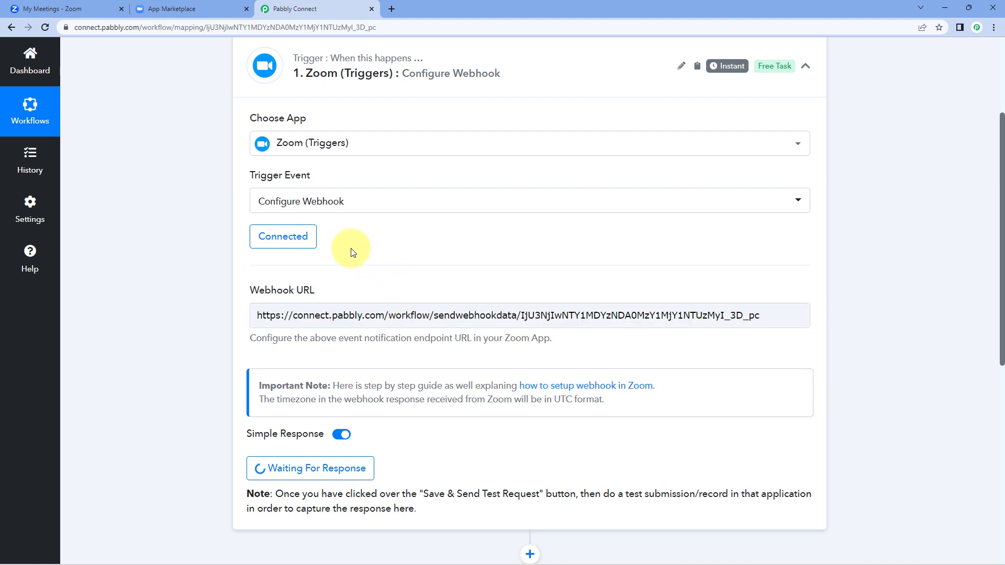
scroll(348, 246, down, 1)
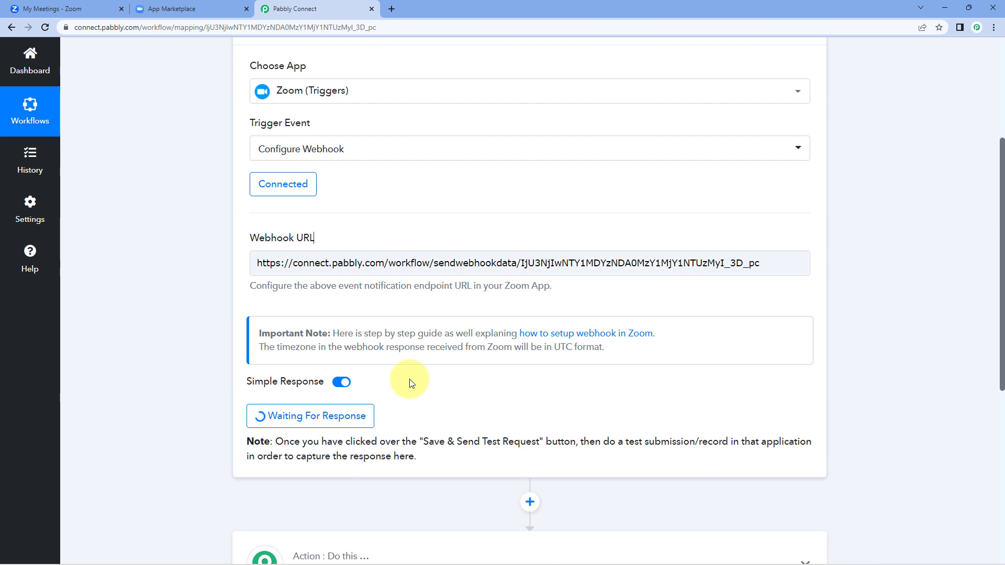
click(214, 8)
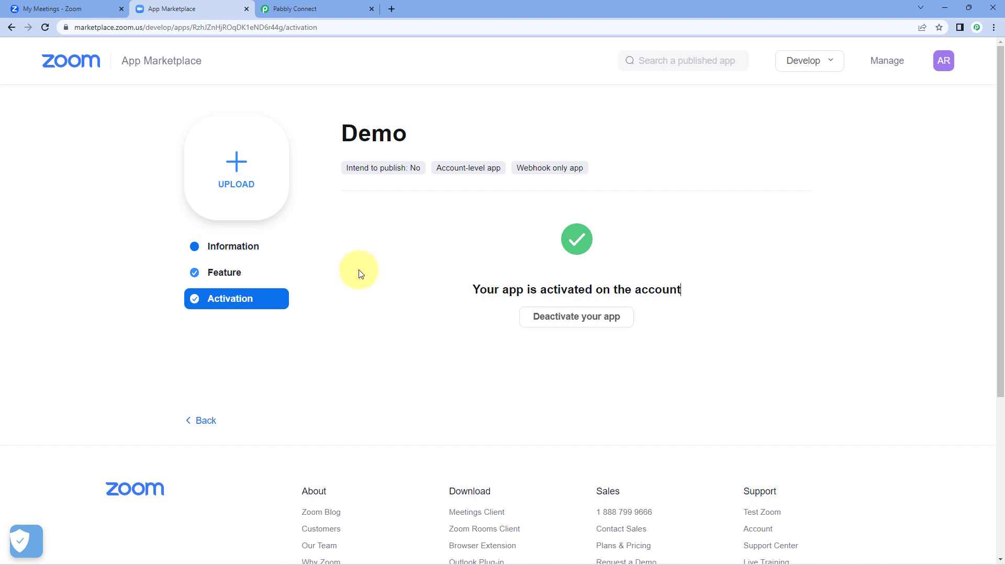
Step: Schedule a new Zoom meeting titled 'Test Meeting' on 12/13/2022 starting at 11:00
click(78, 8)
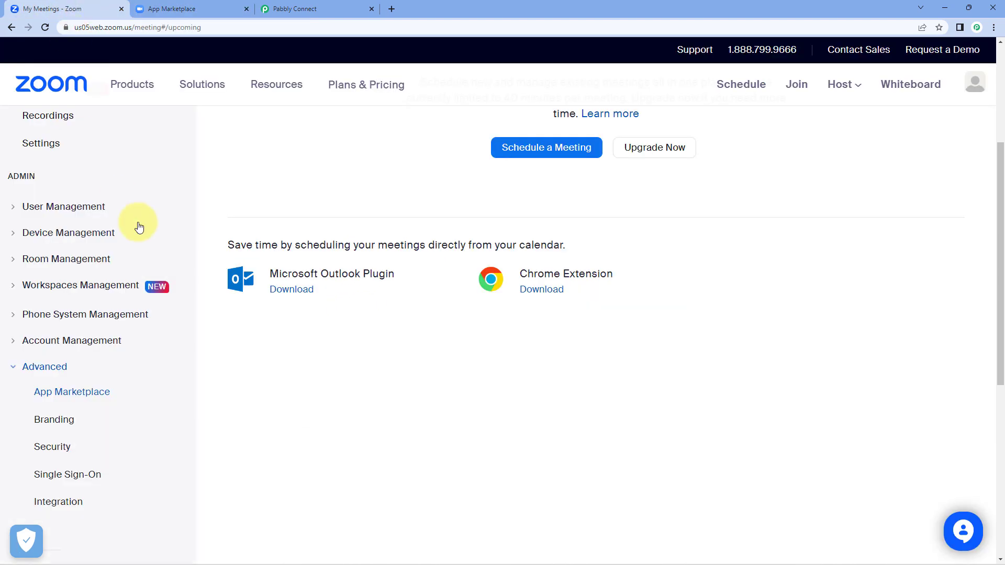
scroll(387, 211, up, 4)
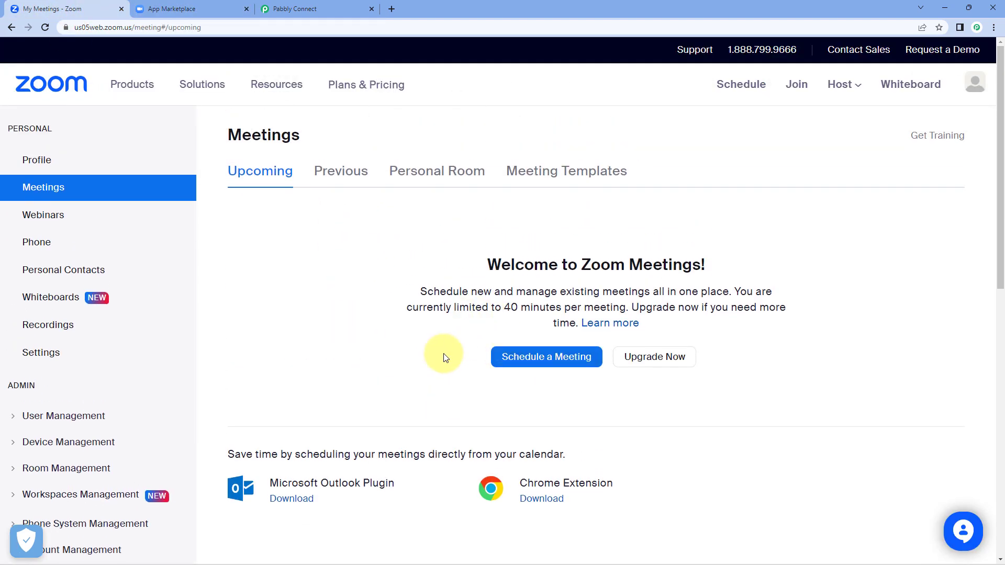
click(543, 359)
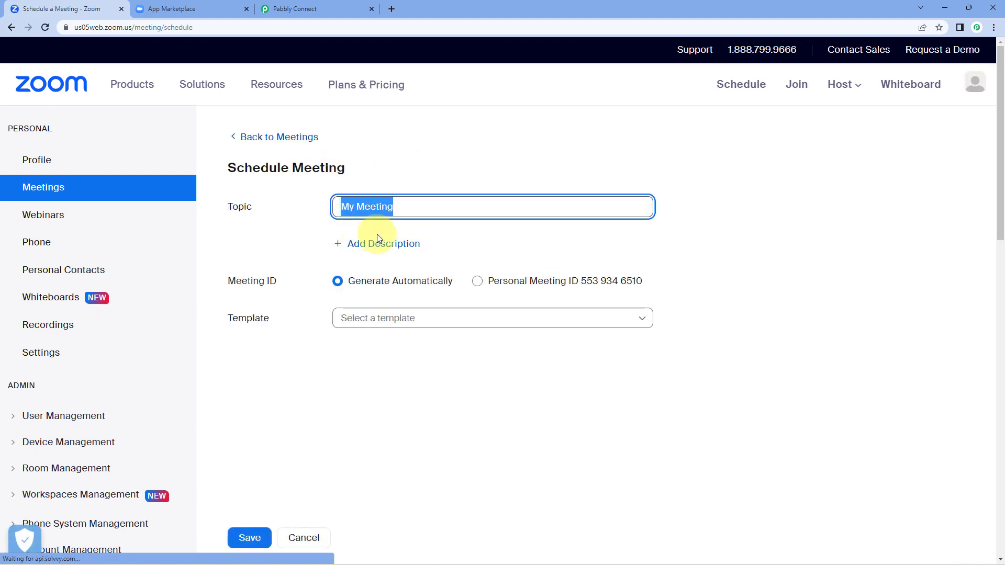
text(Test)
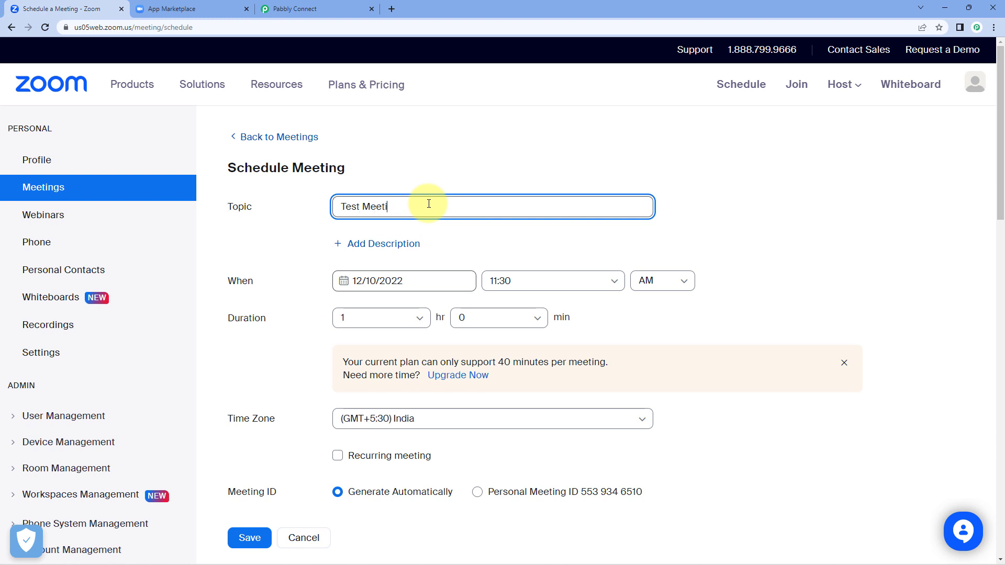
click(434, 281)
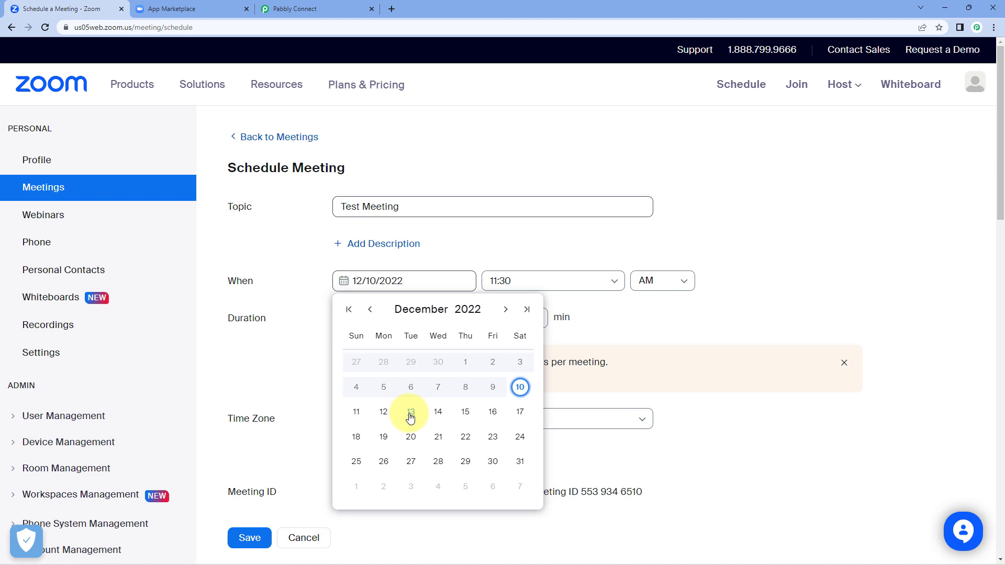
click(410, 413)
click(502, 282)
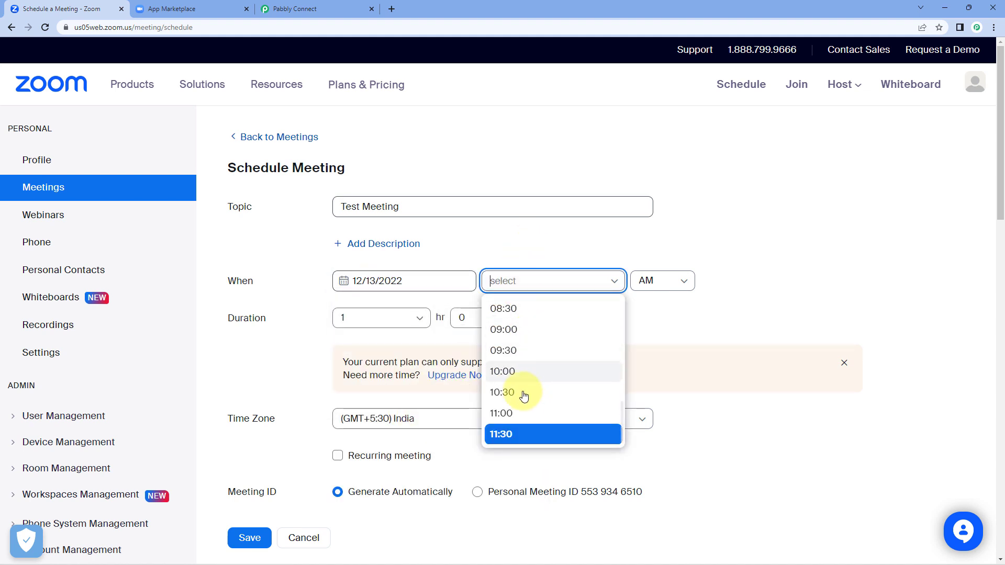
click(515, 414)
Step: Set the meeting duration to 0 hr 30 min and save it
click(381, 319)
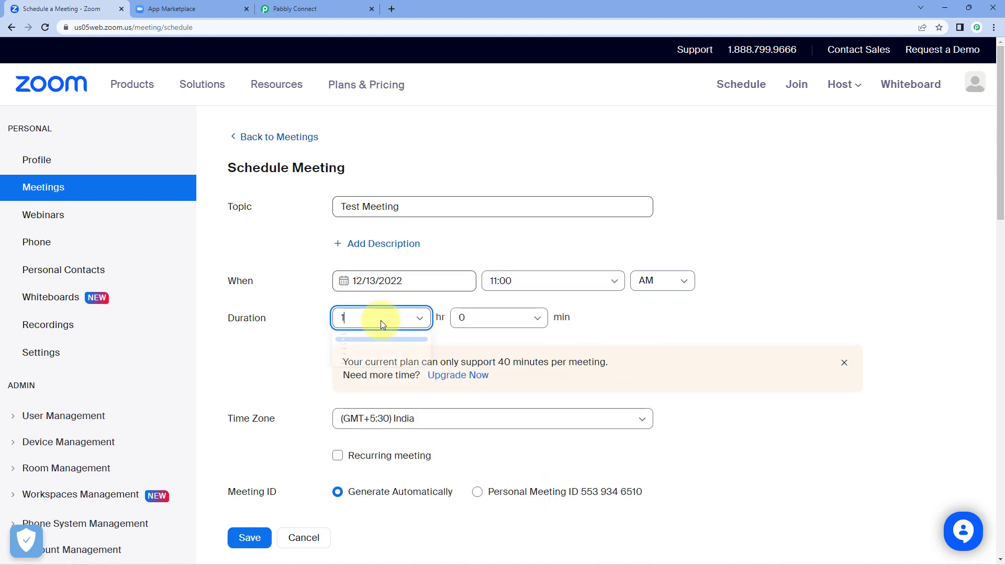
click(375, 345)
click(478, 317)
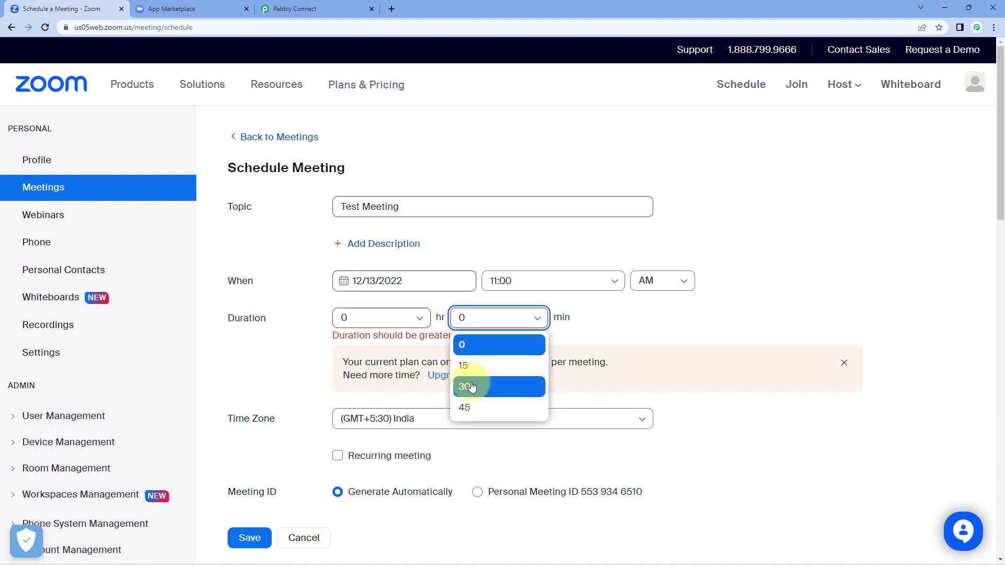
click(469, 386)
scroll(606, 327, down, 4)
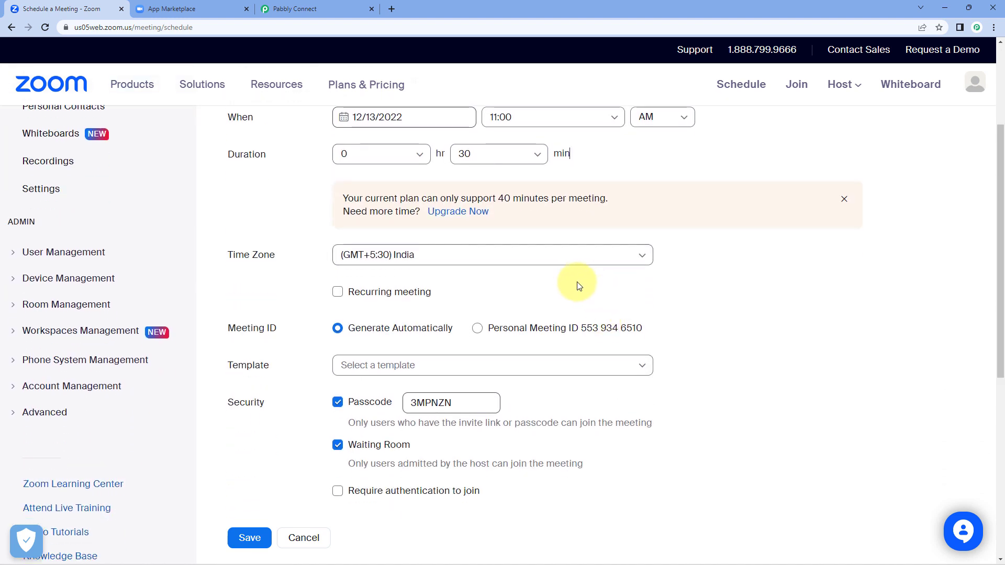
scroll(293, 366, down, 2)
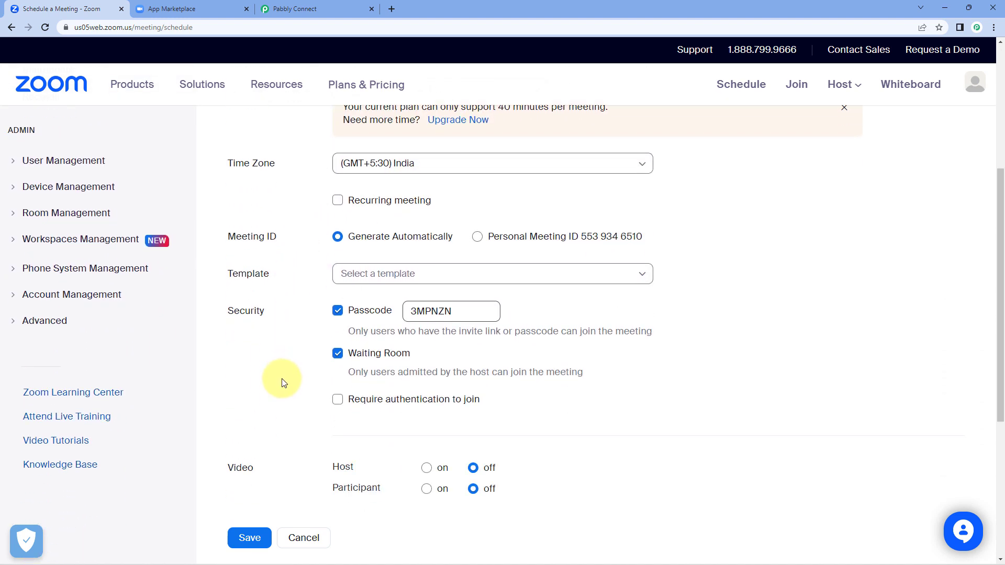
scroll(320, 382, down, 1)
click(249, 450)
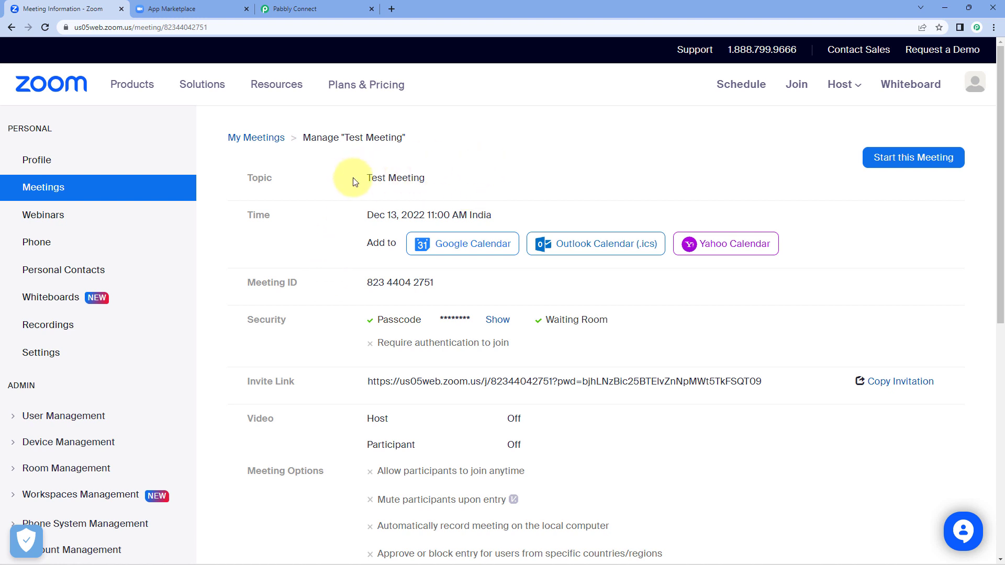
Step: Highlight the 'Test Meeting' topic and its Dec 13, 2022 11:00 AM India time on the Manage page
drag(361, 176, 432, 178)
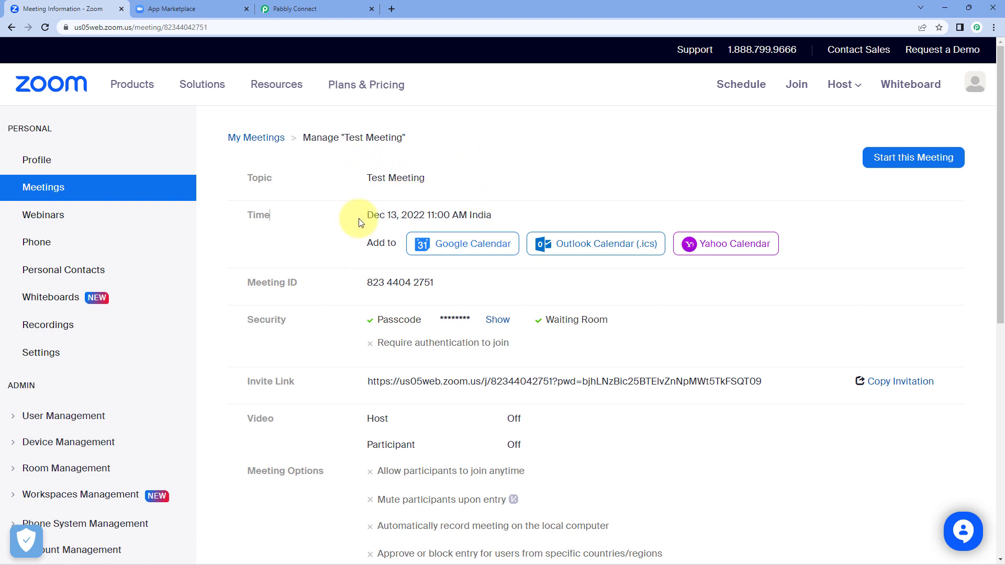
drag(366, 215, 422, 216)
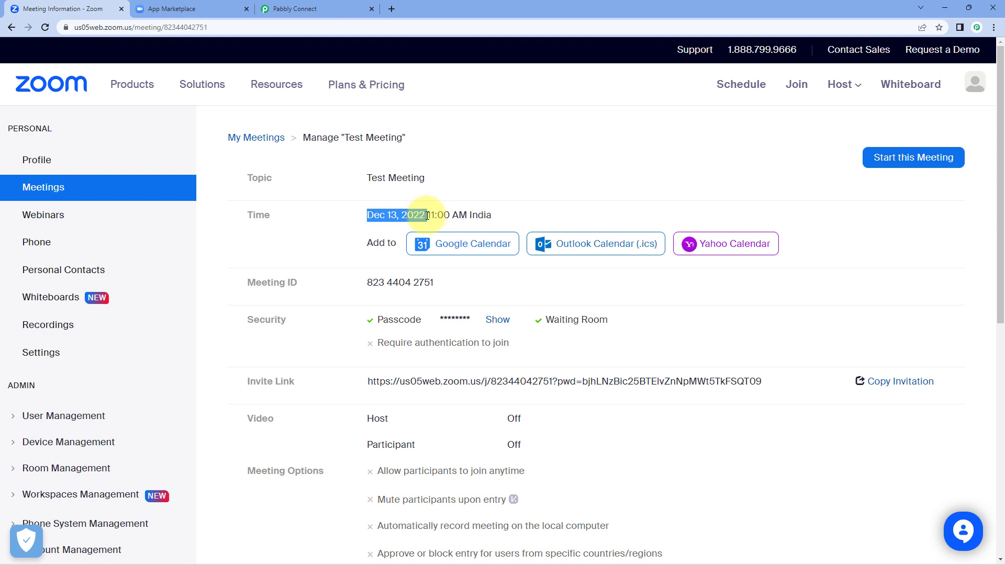
click(480, 168)
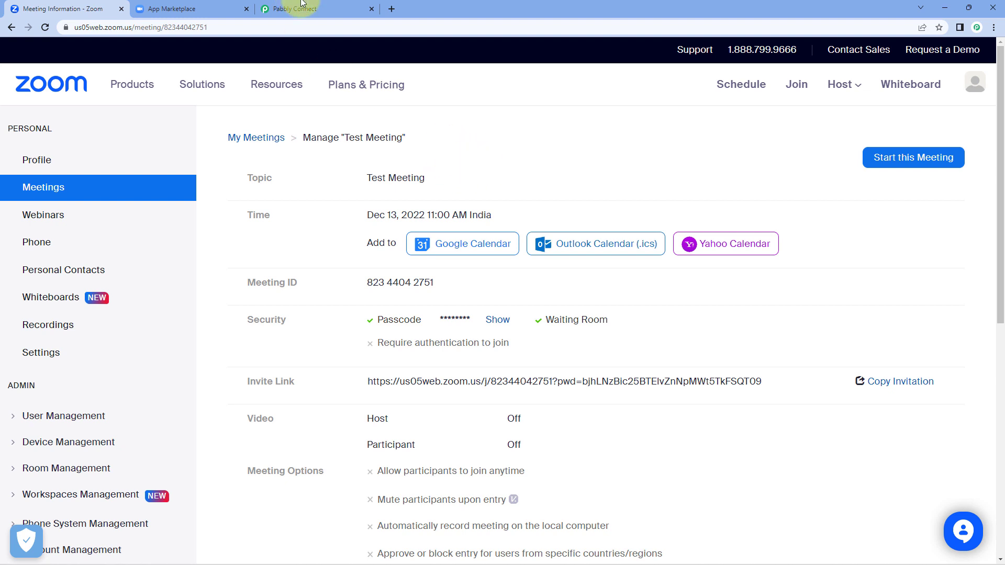
Step: In Pabbly Connect's Response Received section, highlight the captured topic 'Test Meeting'
click(331, 5)
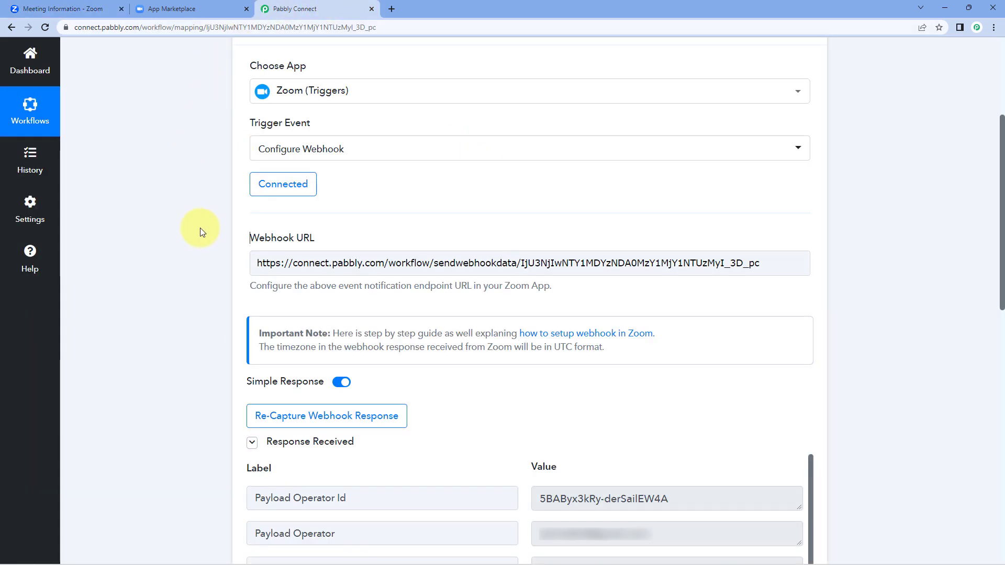
scroll(201, 231, down, 5)
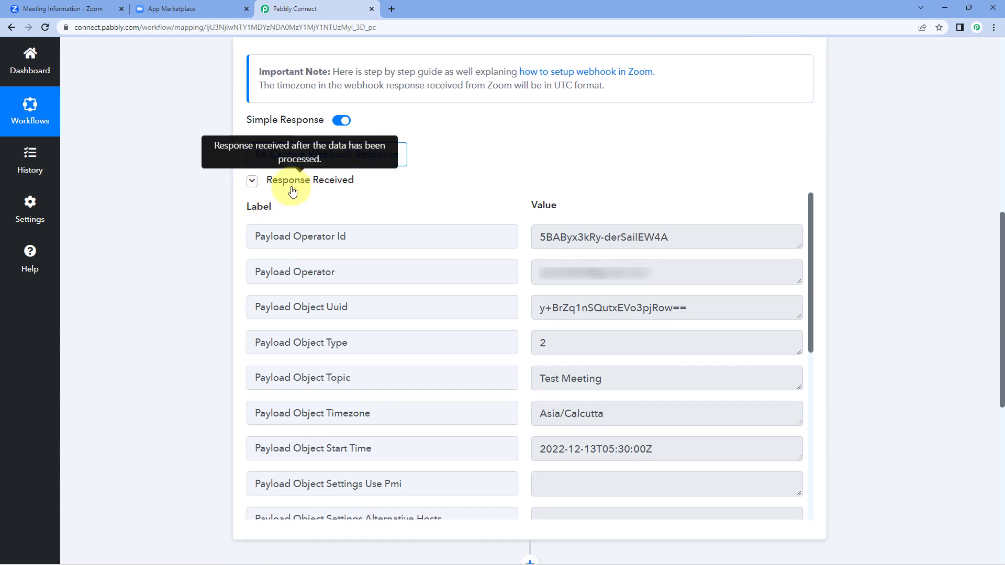
scroll(491, 183, down, 1)
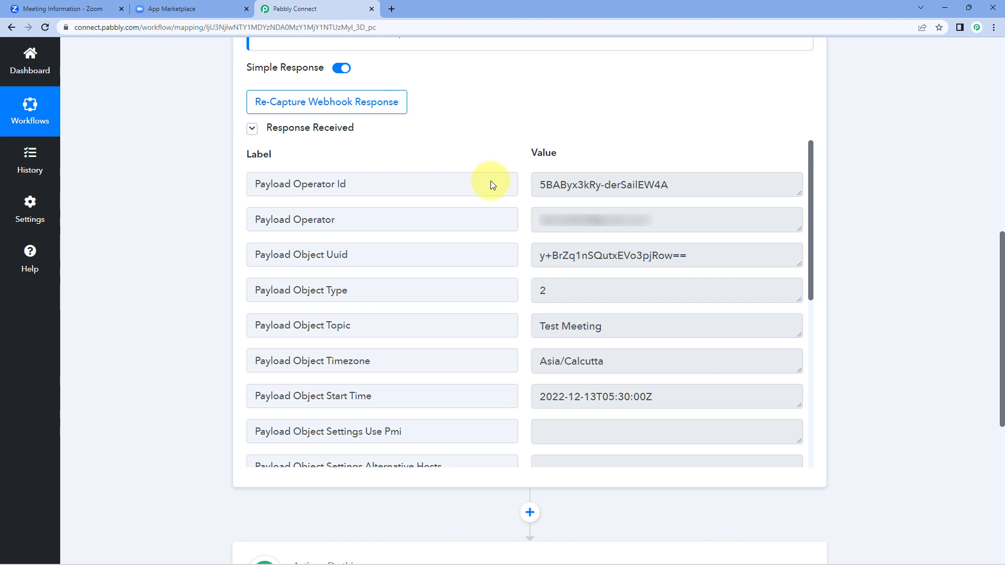
drag(602, 326, 511, 327)
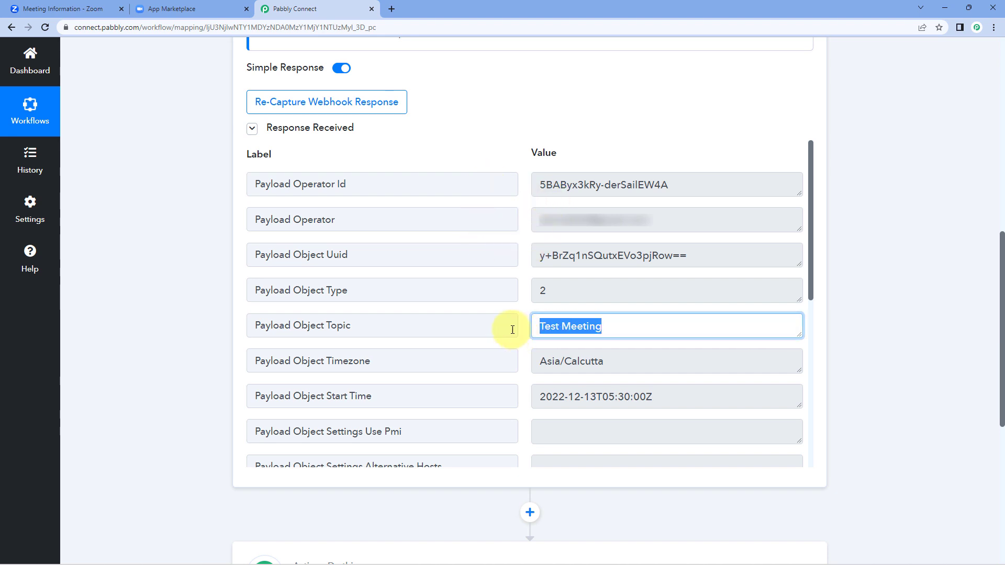
click(518, 306)
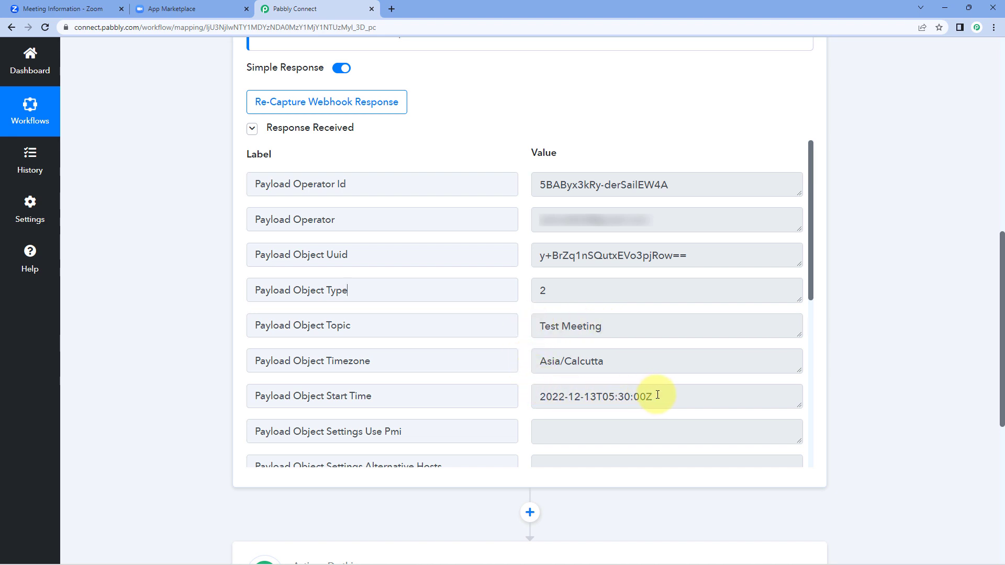
Step: Highlight the captured start time 2022-12-13T05:30:00Z, its date and 05:30:00Z time parts
drag(658, 396, 538, 396)
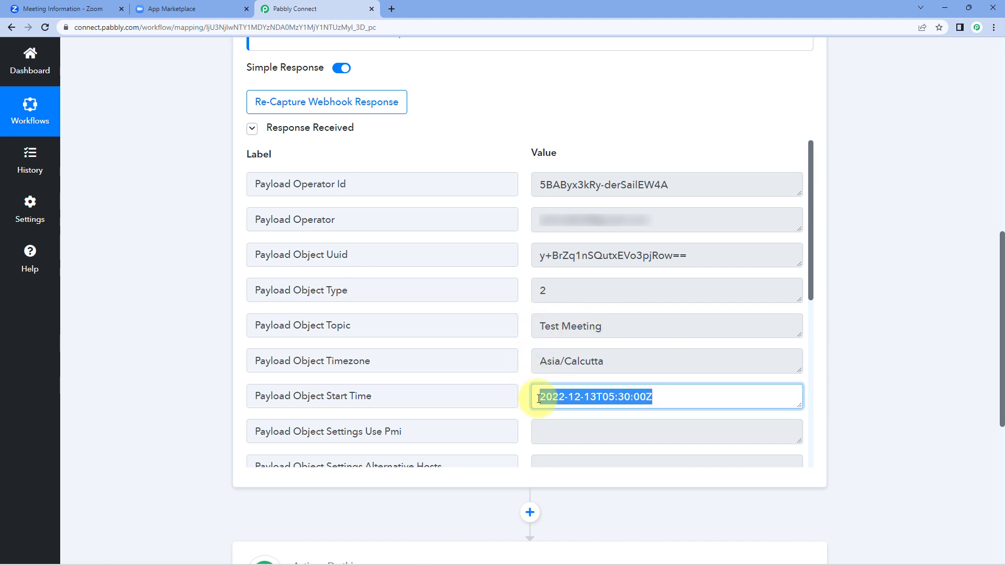
click(587, 396)
drag(615, 396, 540, 396)
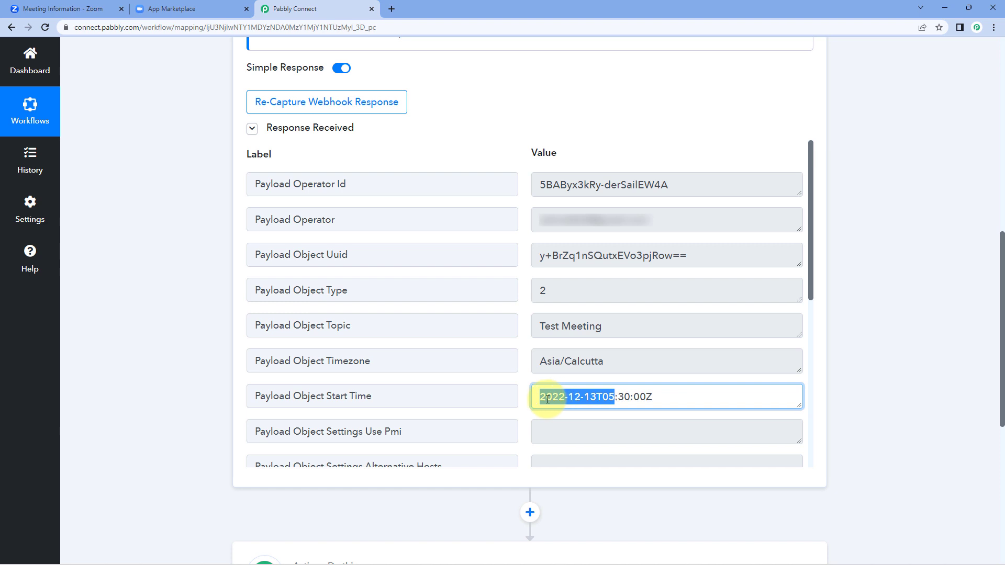
drag(602, 396, 666, 395)
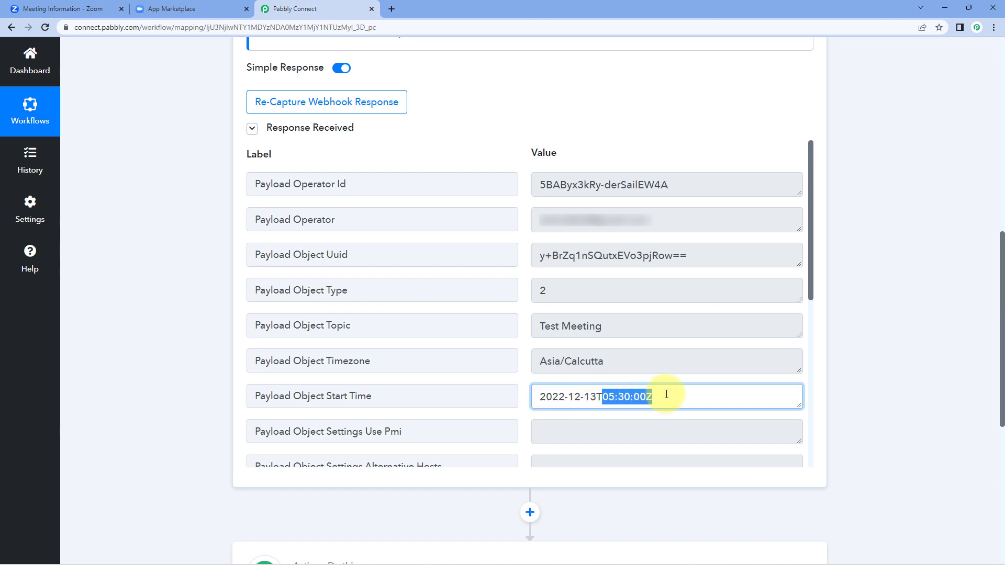
click(524, 377)
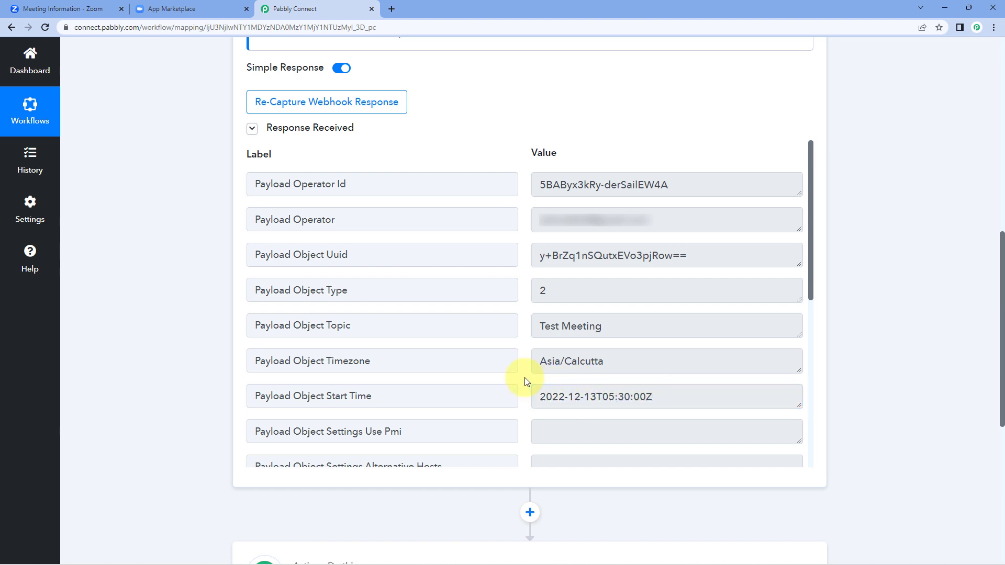
click(566, 397)
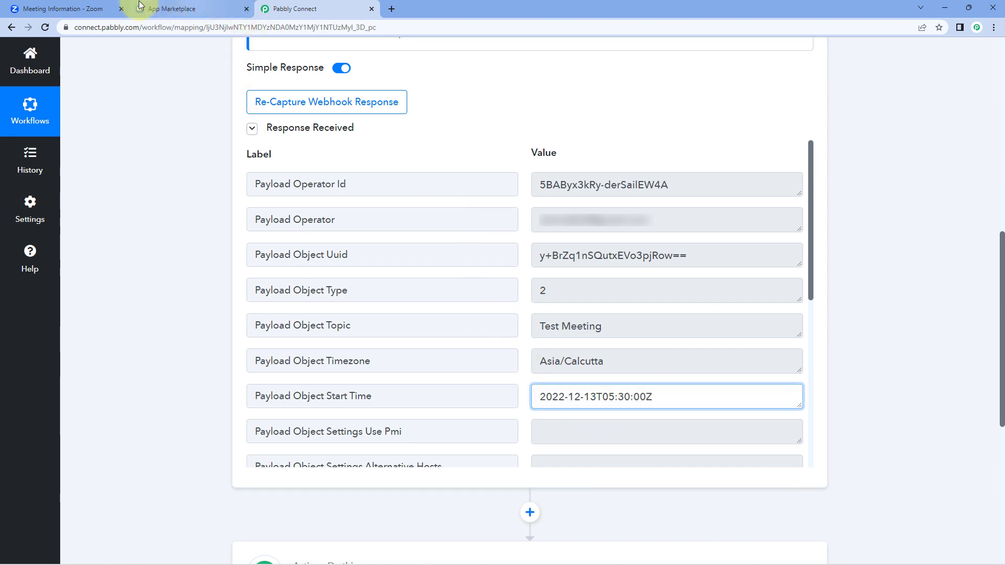
Step: Compare the captured response against the Zoom meeting details in the other tab
click(68, 9)
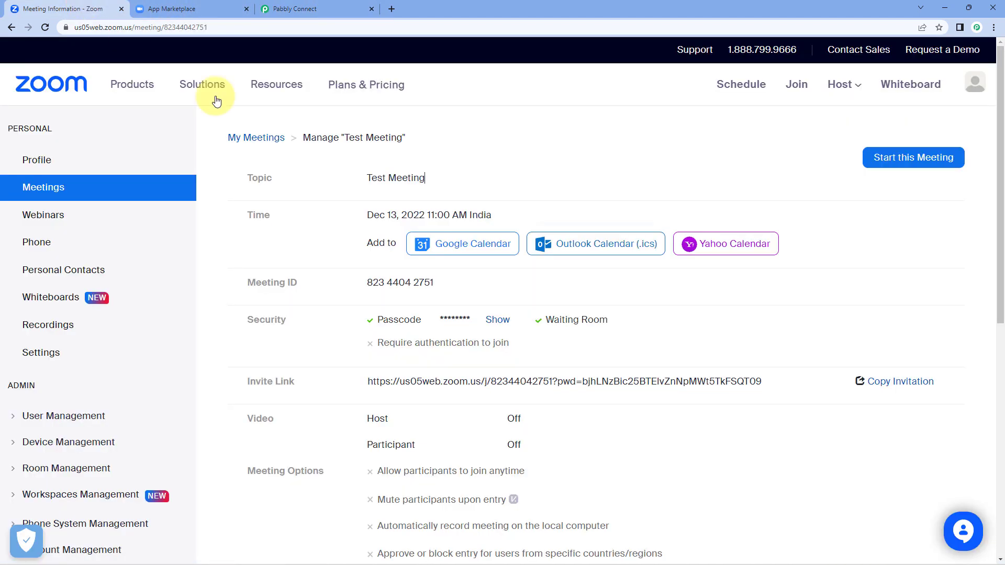
click(286, 8)
click(73, 8)
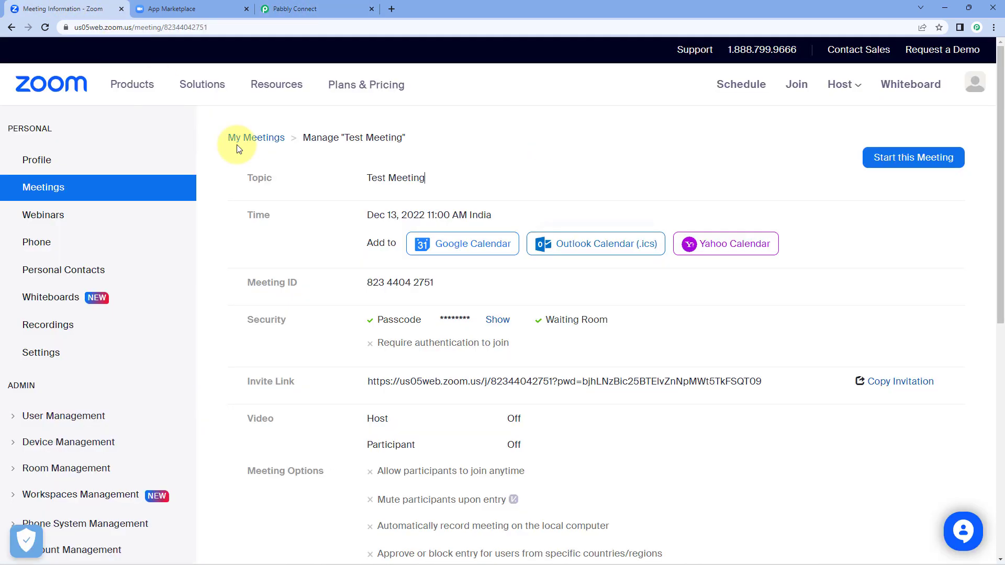
click(283, 9)
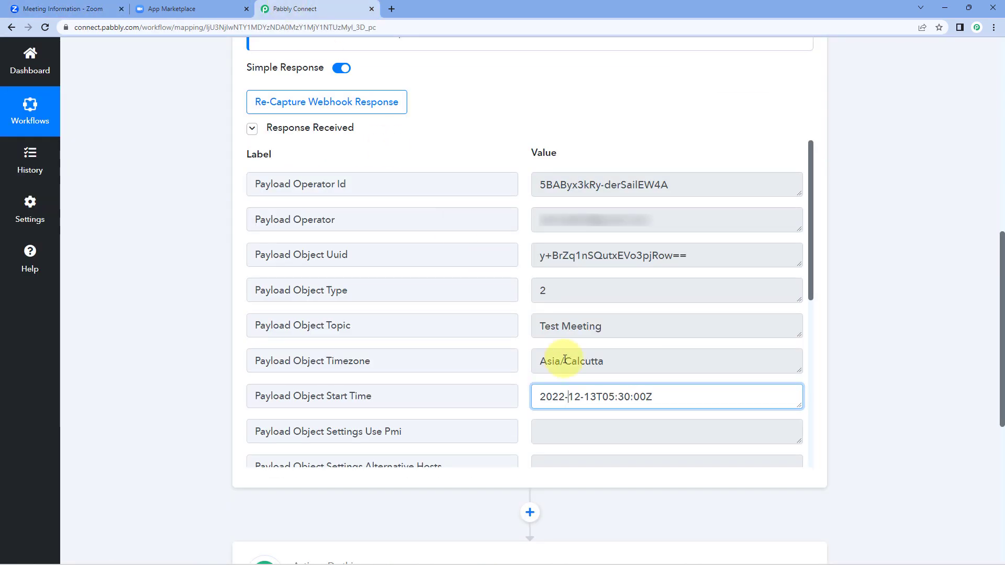
click(521, 370)
scroll(520, 370, down, 5)
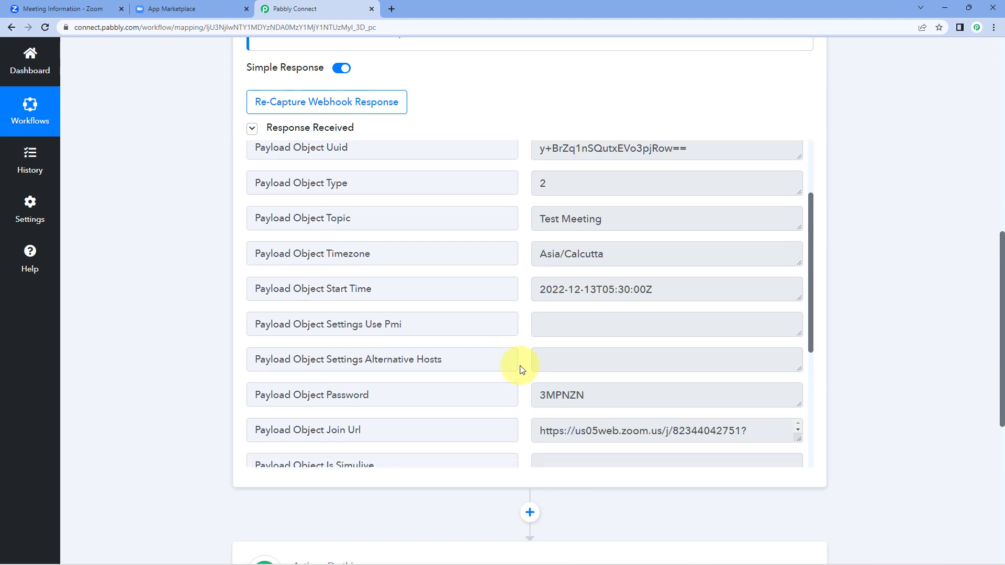
scroll(521, 370, down, 1)
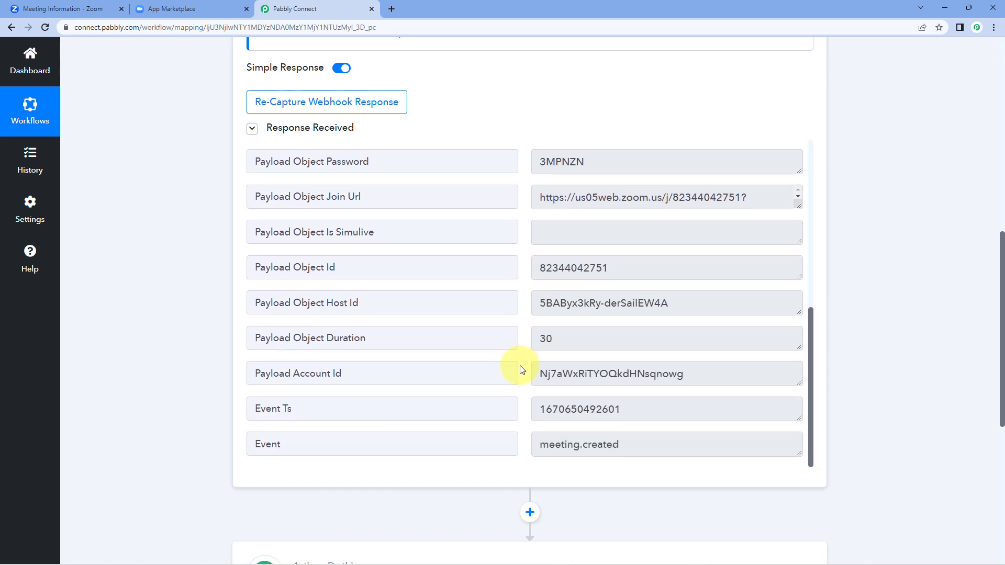
scroll(520, 369, up, 3)
scroll(184, 346, up, 3)
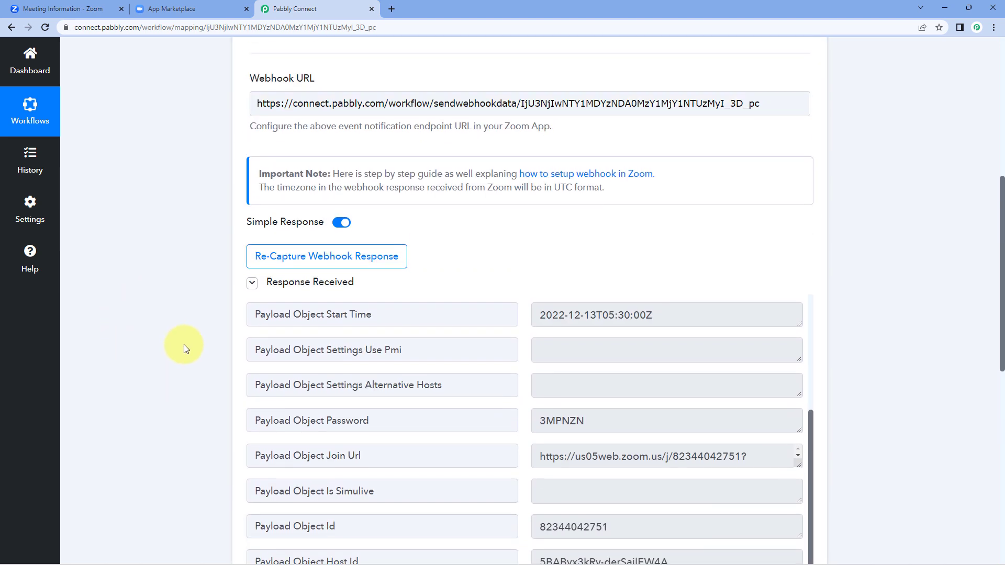
scroll(184, 344, up, 5)
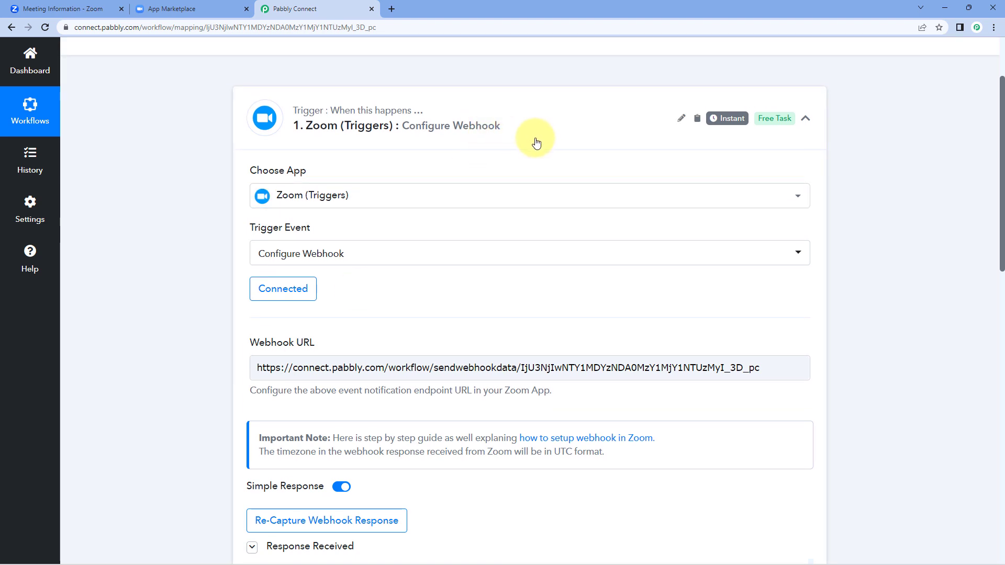
scroll(536, 142, up, 1)
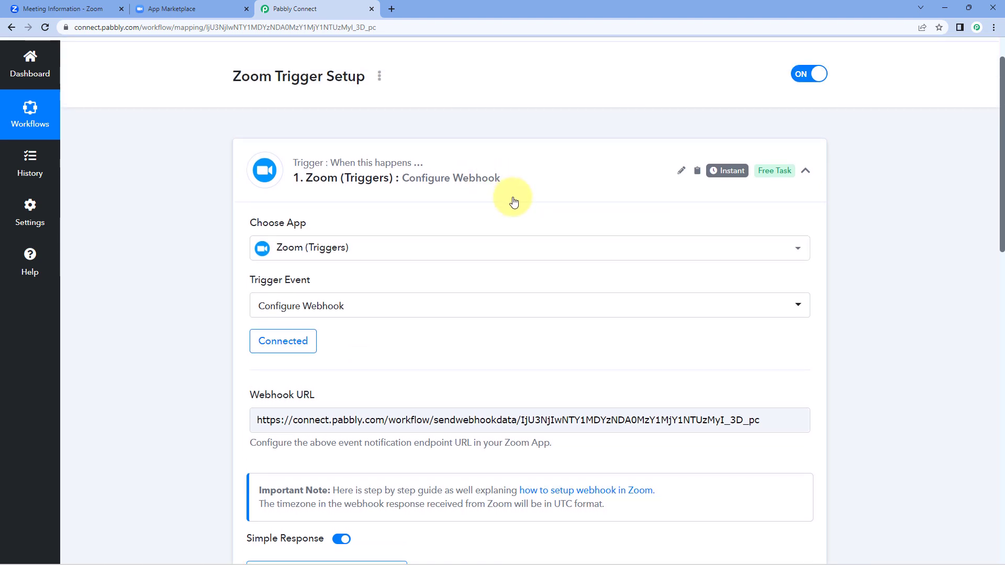